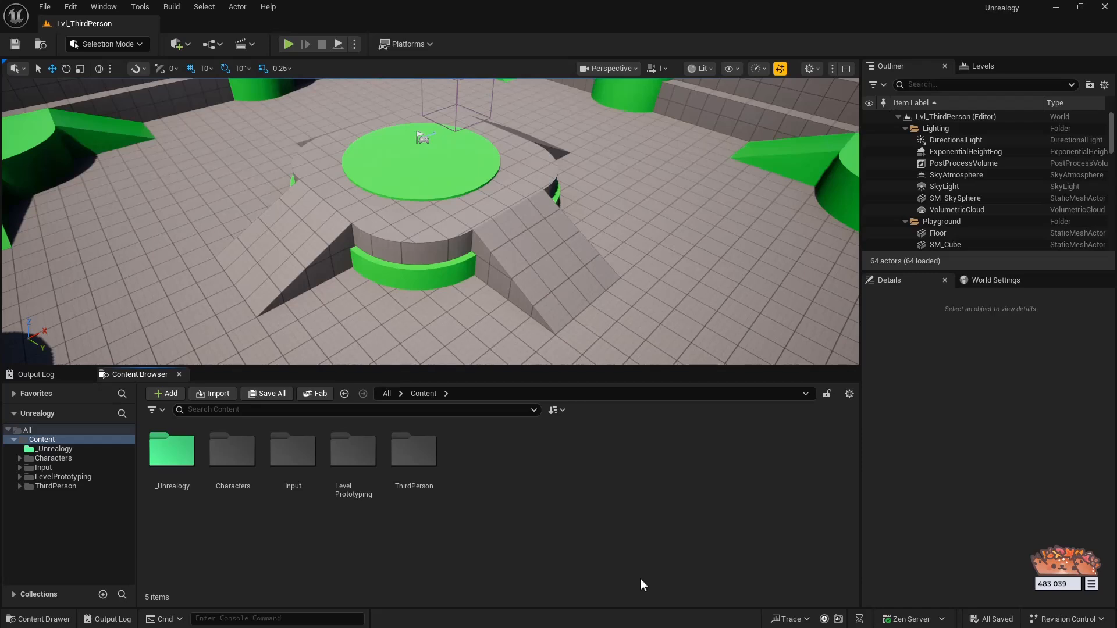
Step: Create a folder named EditorUtilities inside the _Unrealogy folder
drag(466, 367, 466, 342)
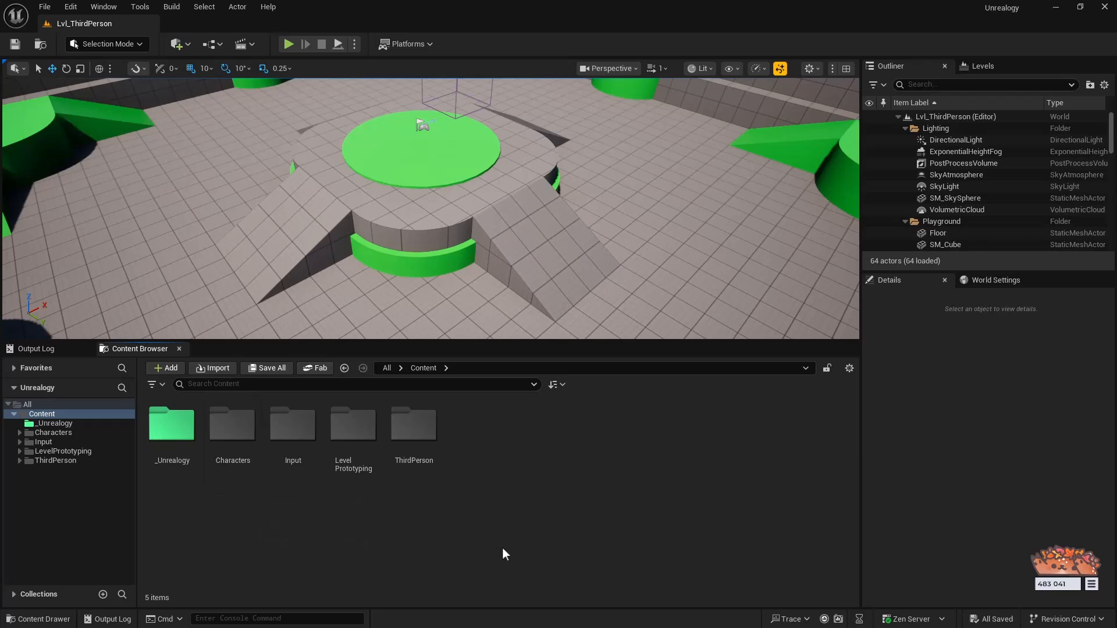
double_click(180, 441)
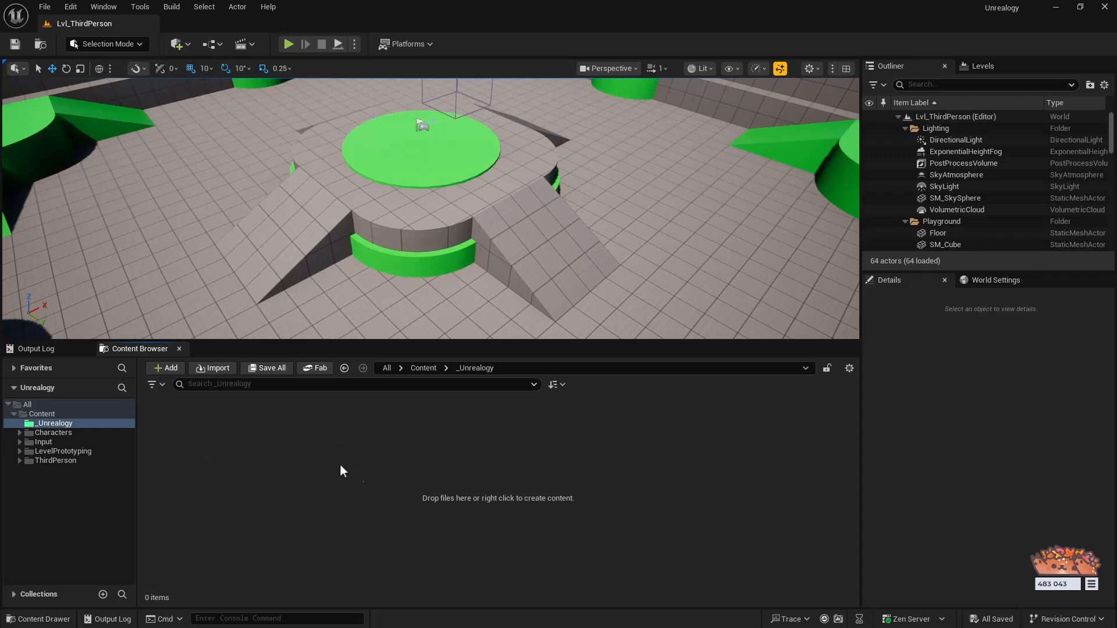
right_click(394, 464)
click(447, 243)
text(EditorUtilities)
key(Return)
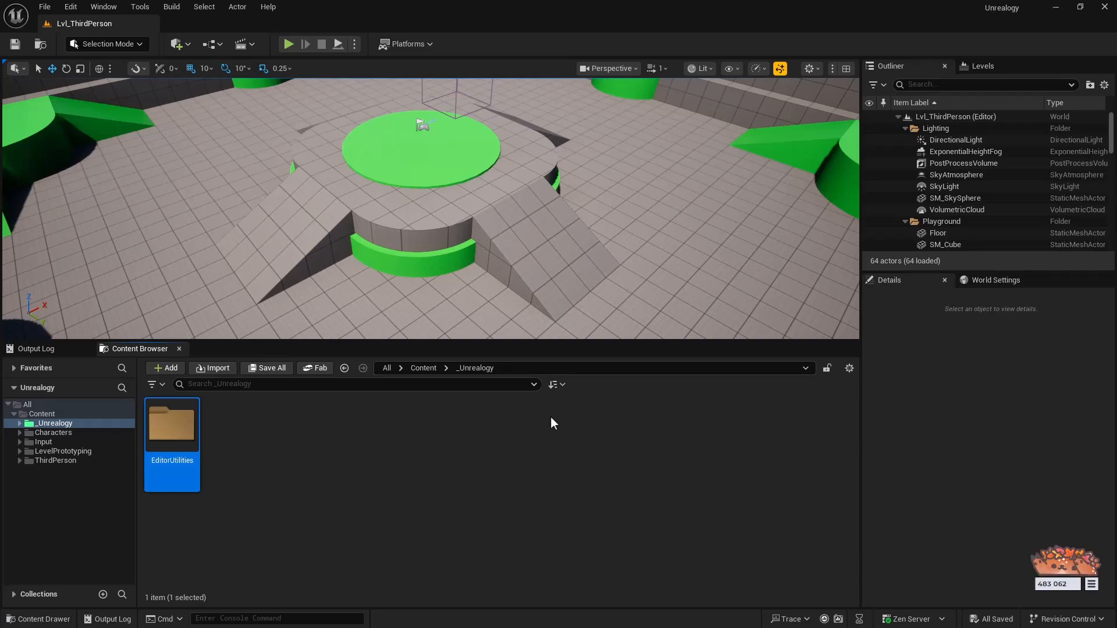
Step: Set the EditorUtilities folder's color to the existing green
right_click(195, 434)
mouse_move(239, 262)
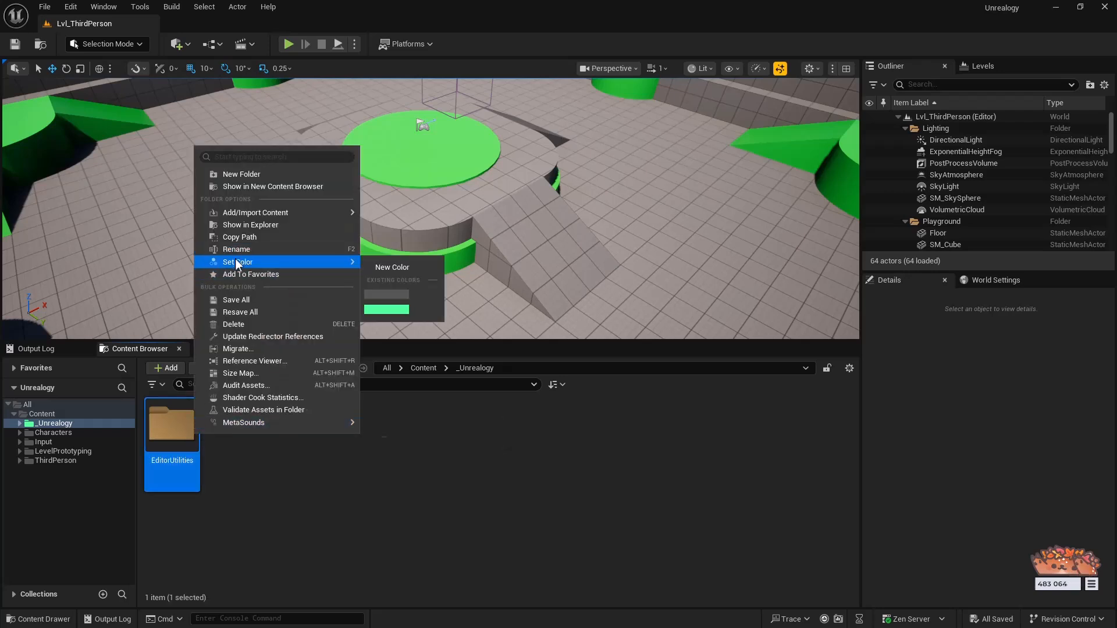
click(389, 311)
click(384, 438)
Step: Create a folder named Widgets inside the EditorUtilities folder
drag(254, 342, 254, 308)
double_click(172, 391)
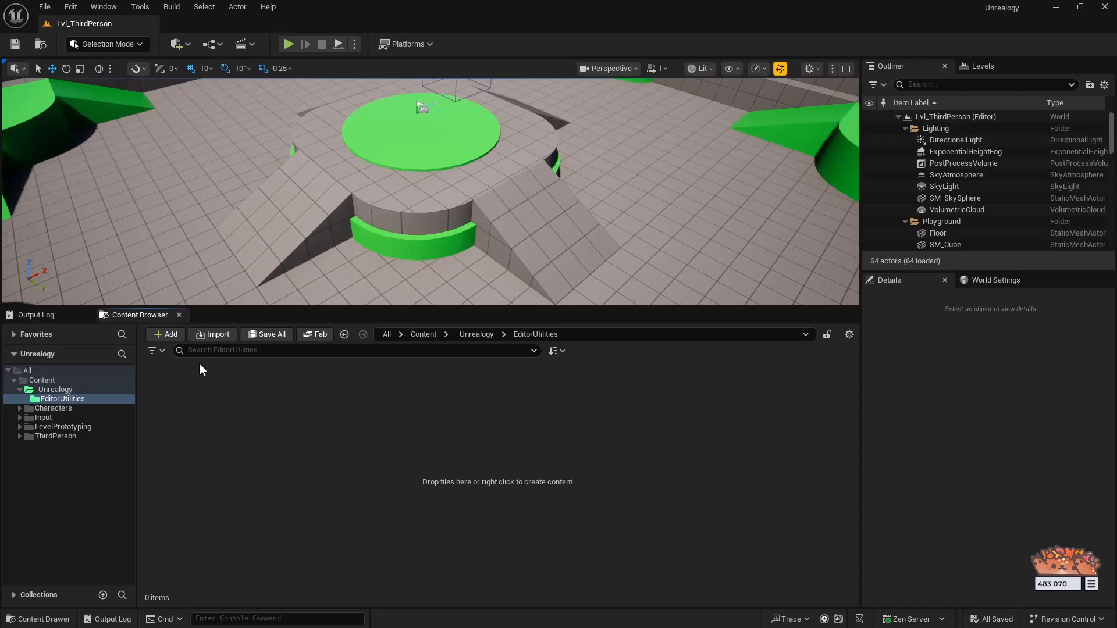
right_click(197, 420)
click(221, 249)
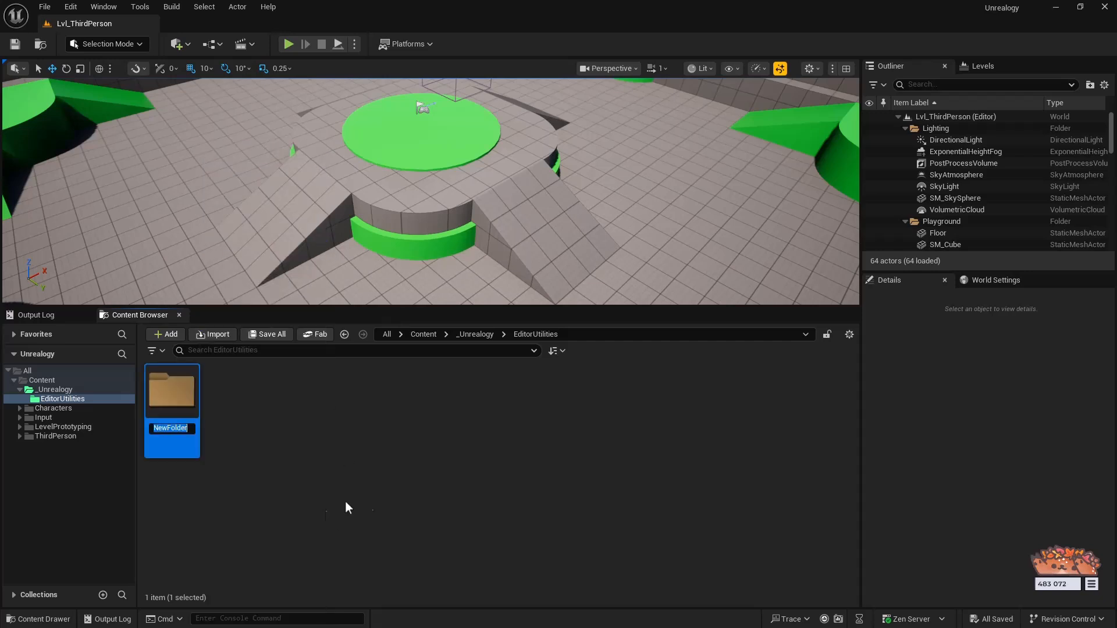
text(Widget)
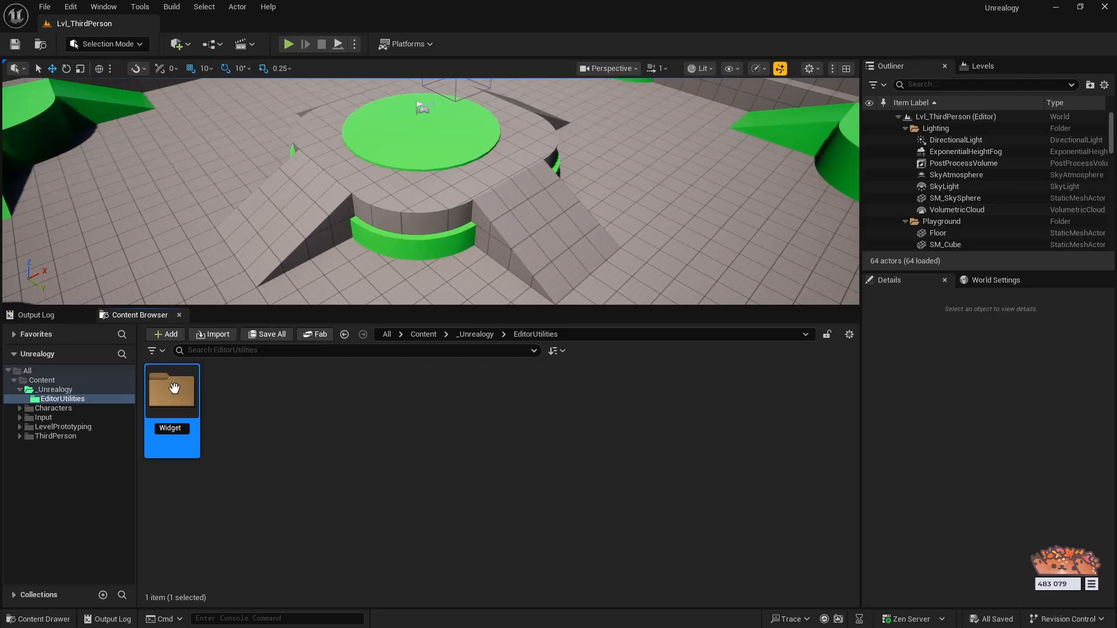
text(s)
key(Return)
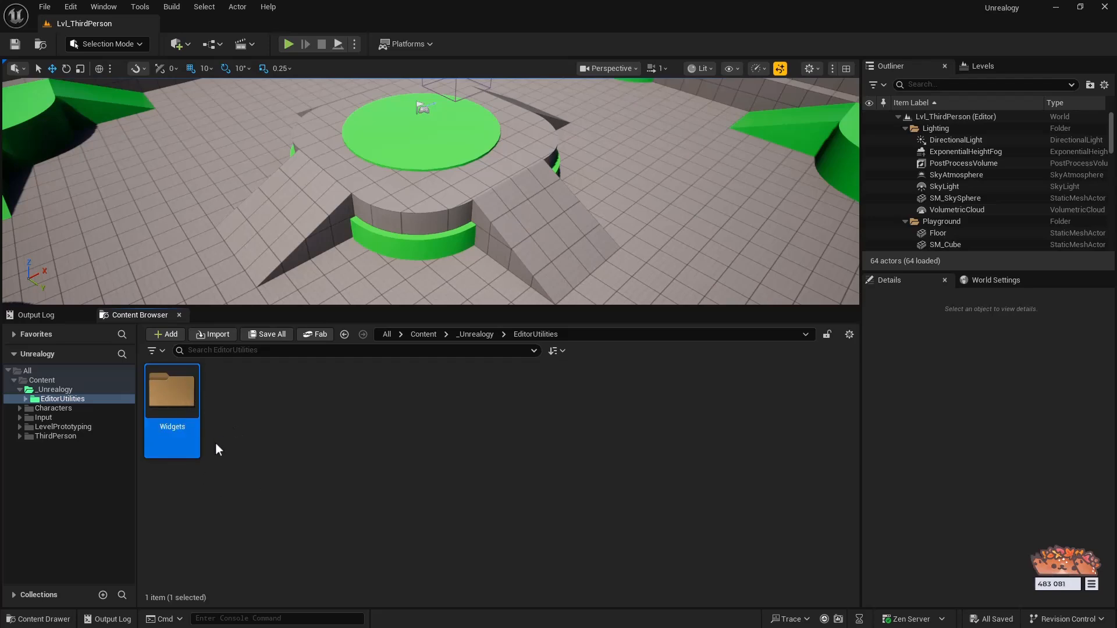
Step: Set the Widgets folder's color to the existing green
right_click(185, 403)
mouse_move(326, 232)
click(379, 281)
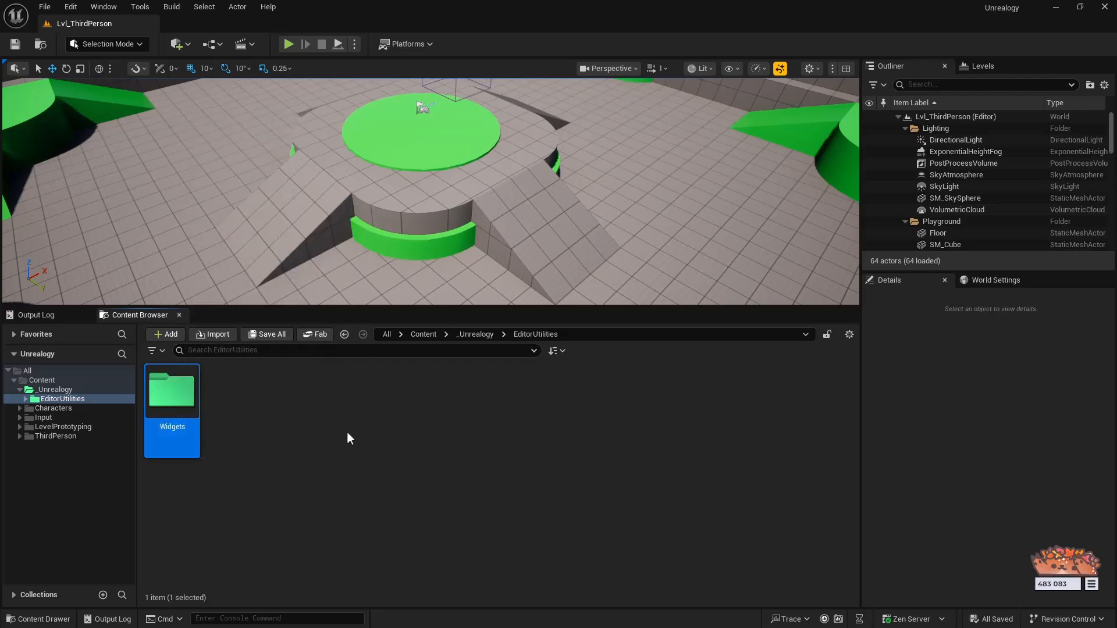
Step: Expand EditorUtilities in the folder tree and create a folder named Blueprints inside it
click(26, 399)
click(70, 389)
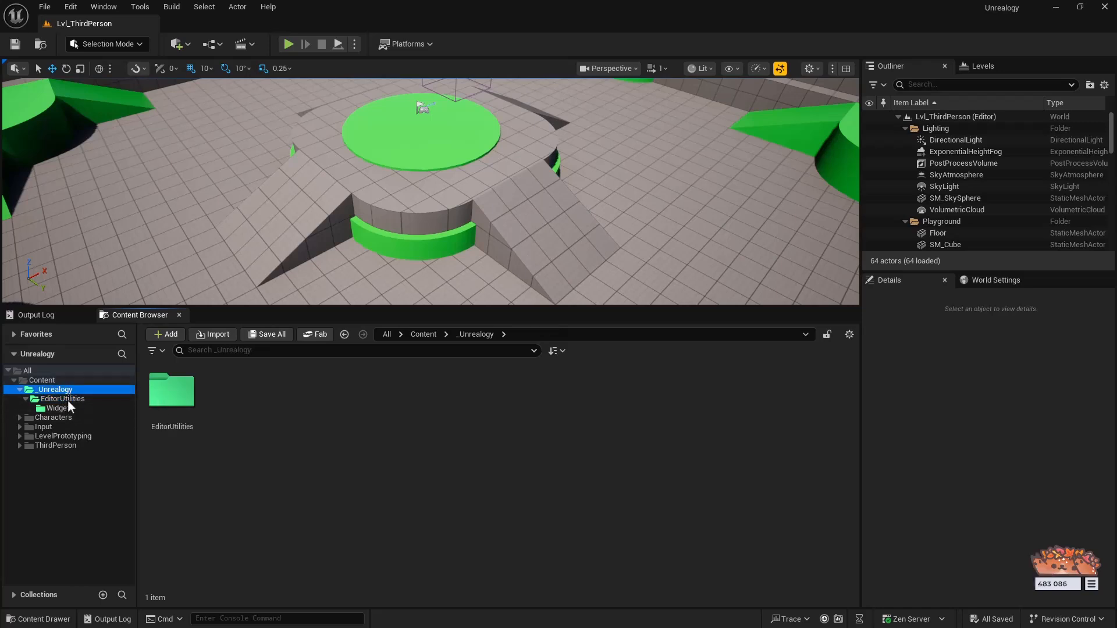
click(64, 400)
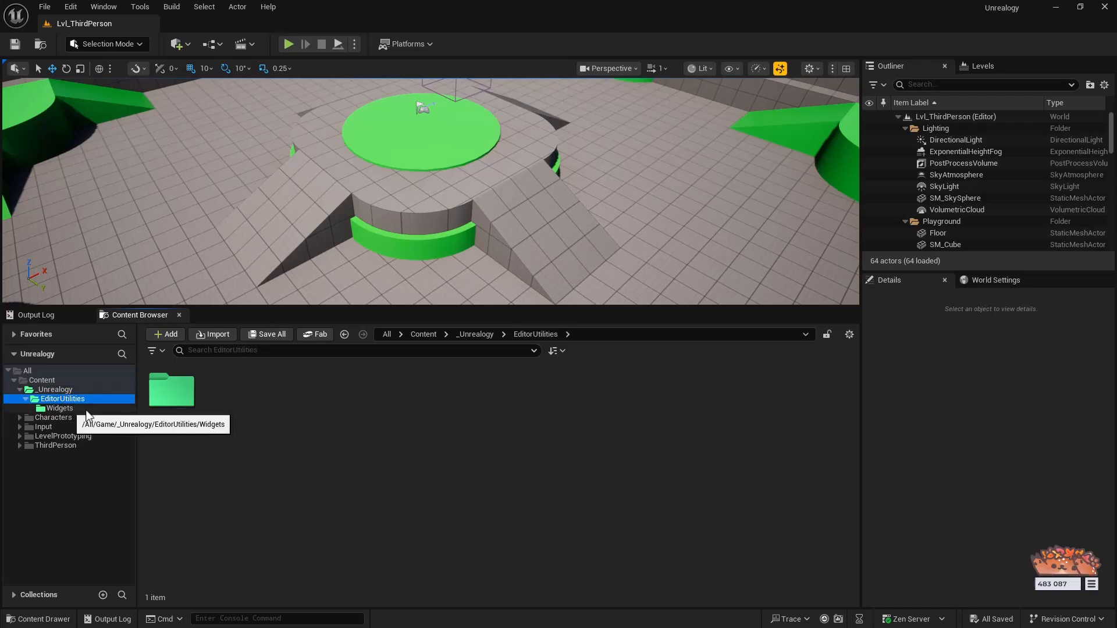
click(229, 451)
right_click(235, 427)
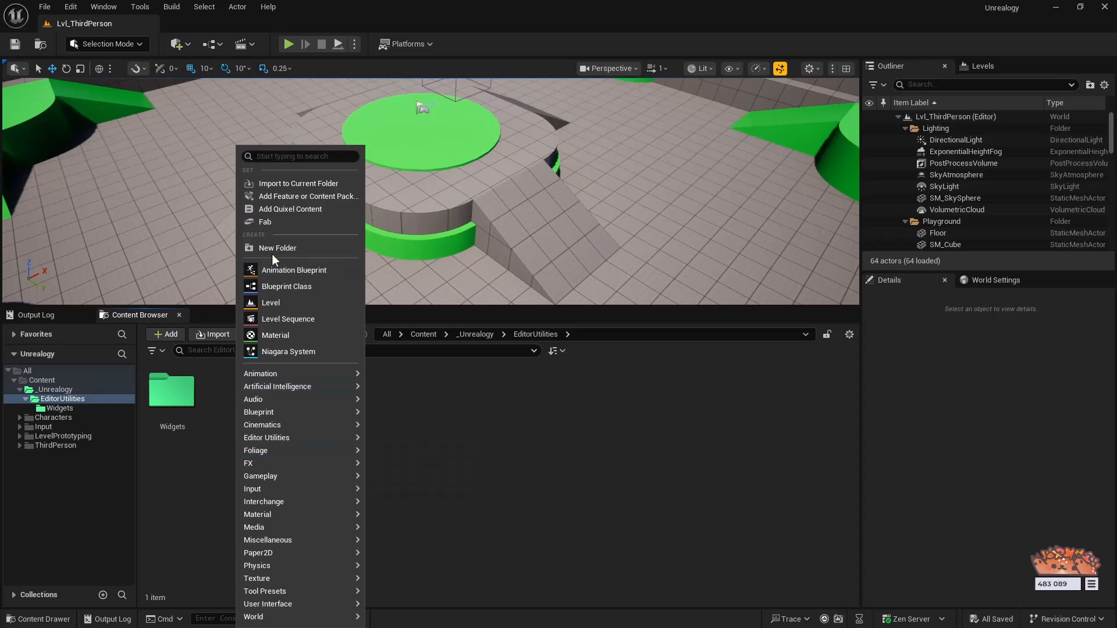
click(271, 253)
text(Blueprints)
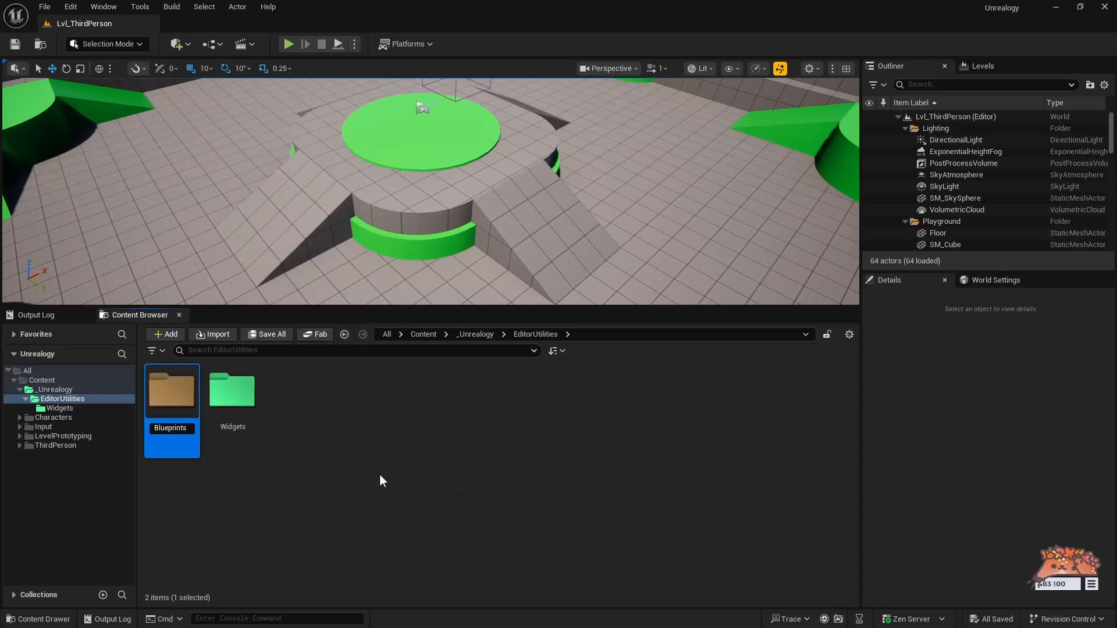
key(Return)
click(314, 477)
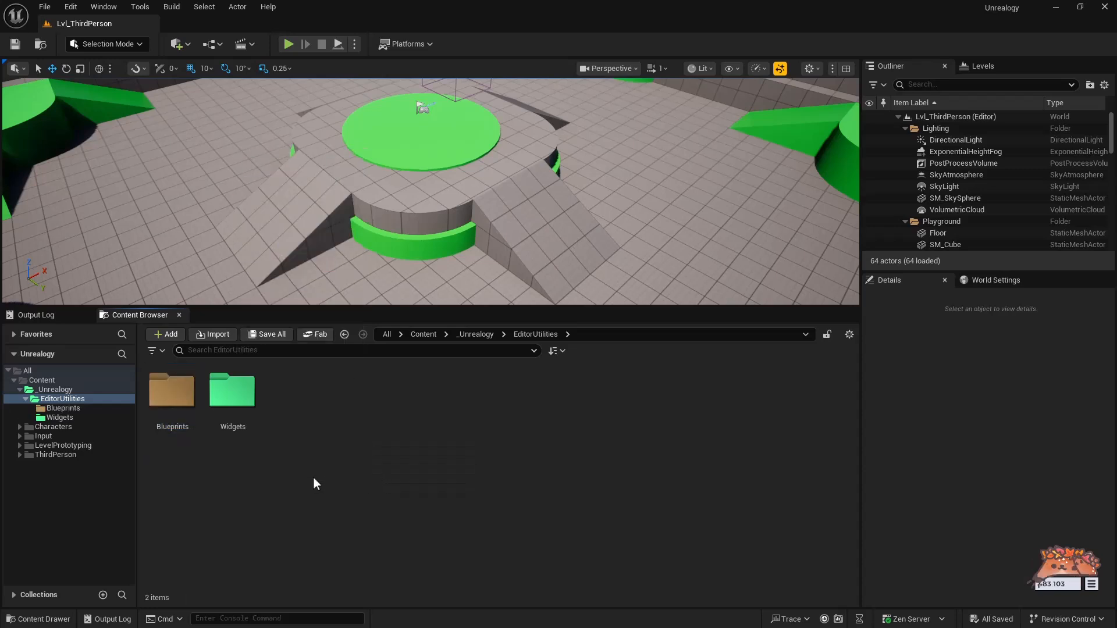
Step: Set the Blueprints folder's color to the existing green
right_click(173, 402)
mouse_move(227, 231)
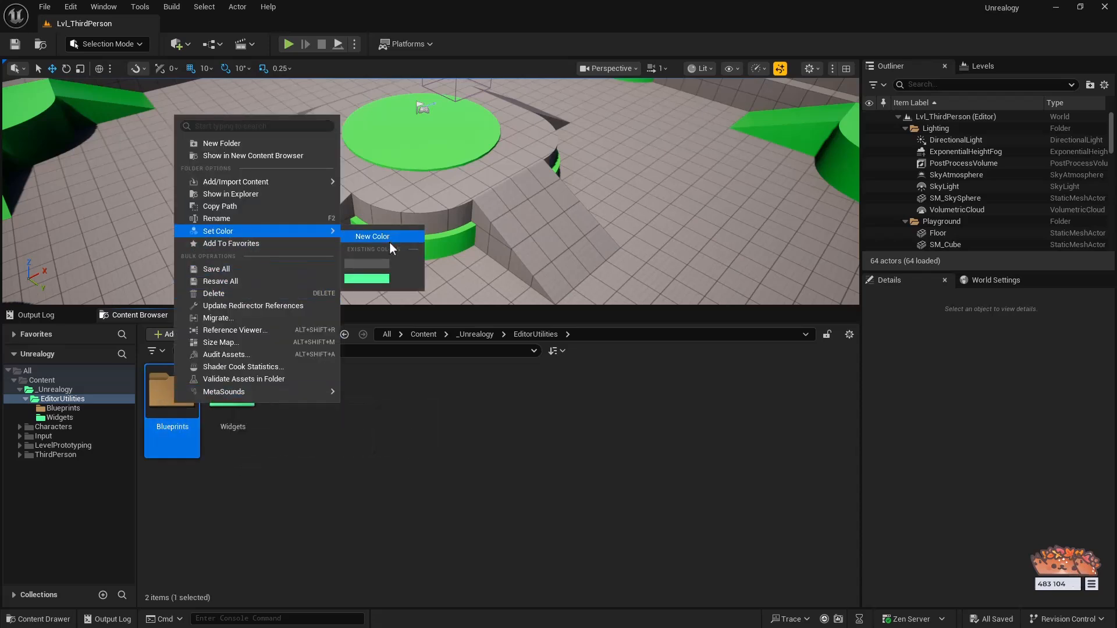
click(372, 281)
click(282, 473)
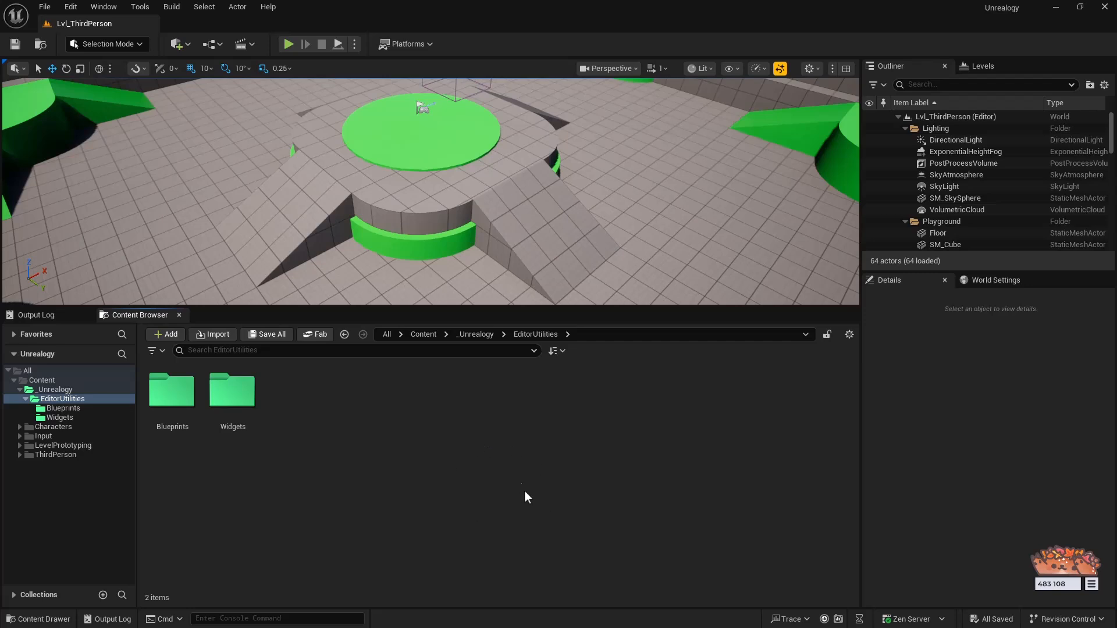
right_click(500, 548)
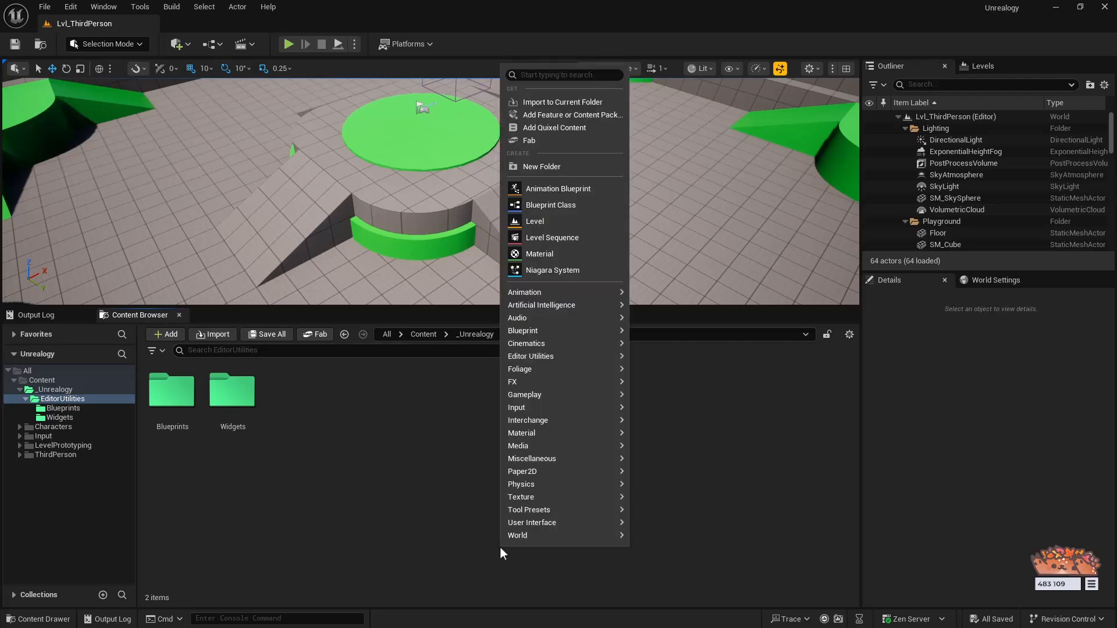
mouse_move(555, 531)
mouse_move(554, 359)
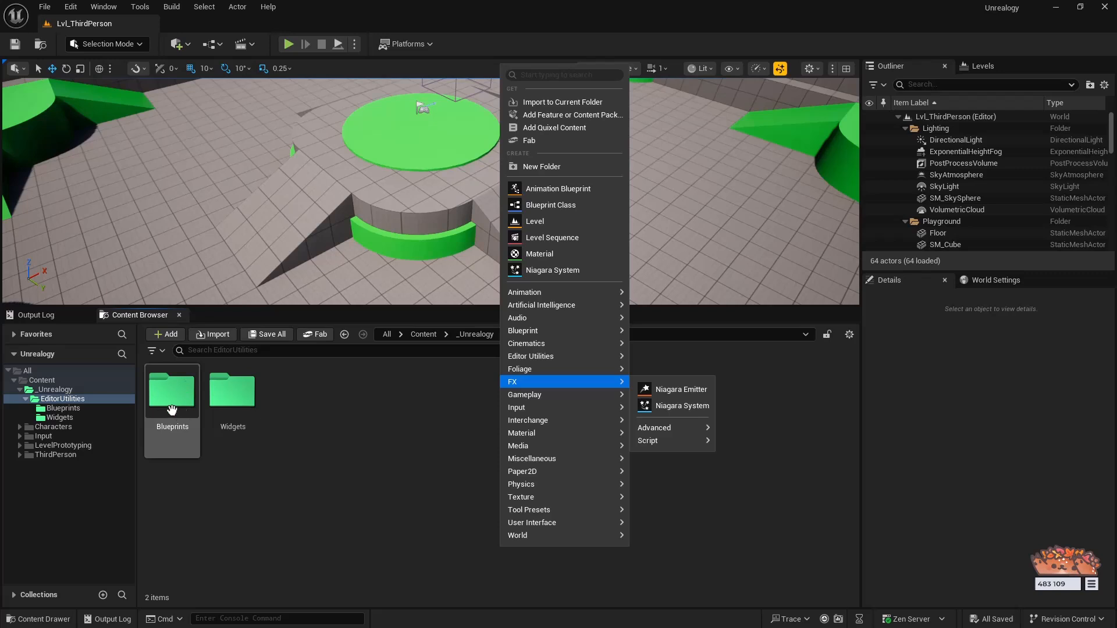
click(298, 459)
Step: Create an Editor Utility Widget in the Widgets folder, keeping the default root widget
click(237, 406)
double_click(242, 392)
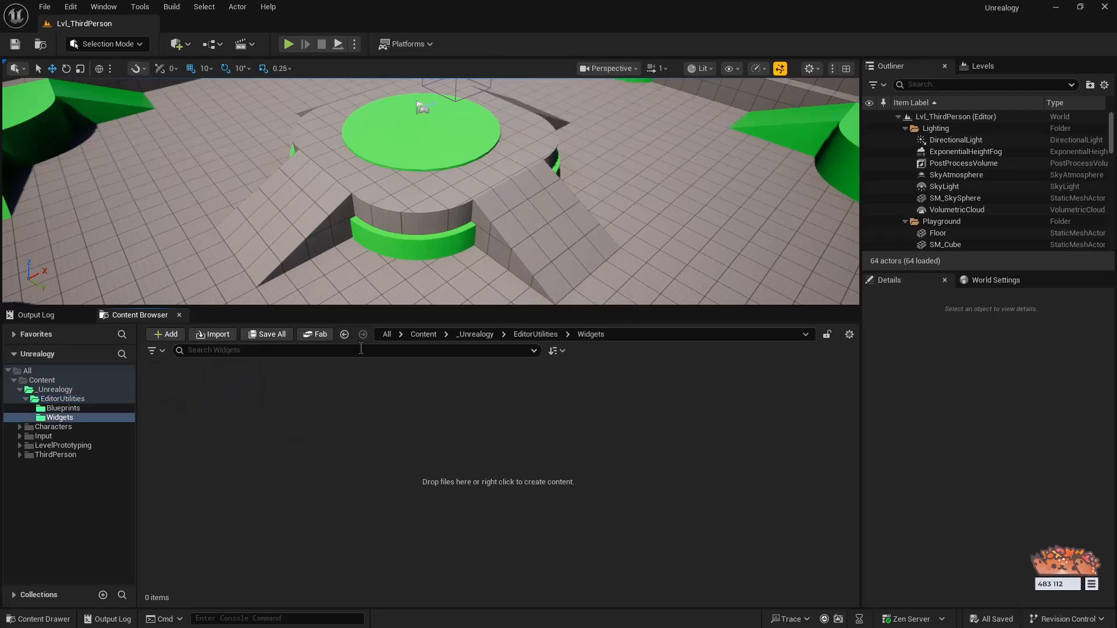
drag(303, 307, 303, 292)
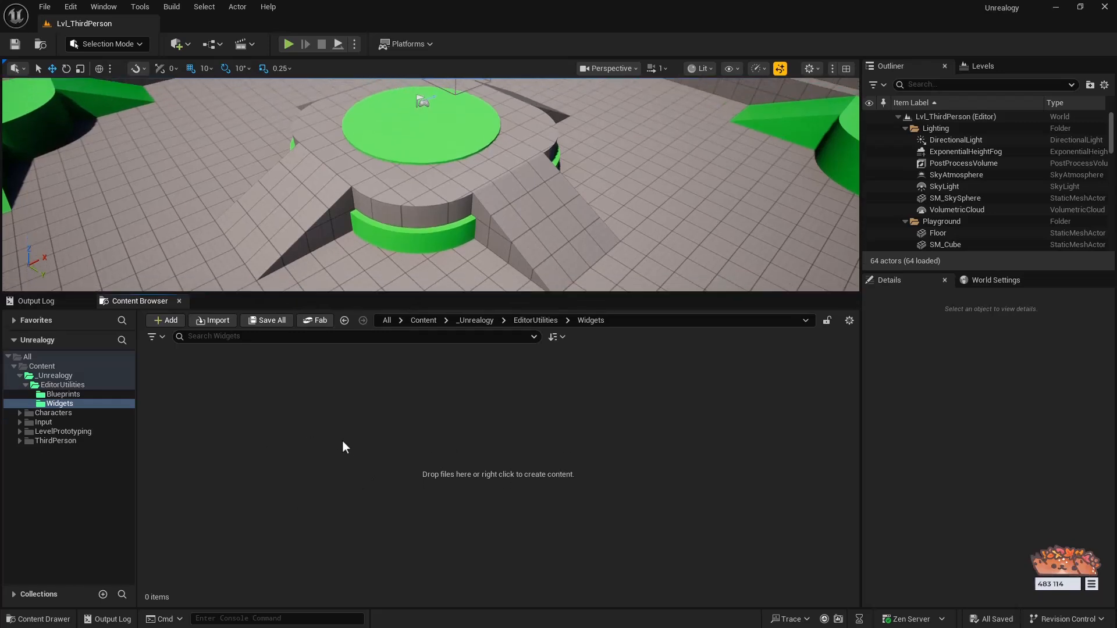
right_click(388, 492)
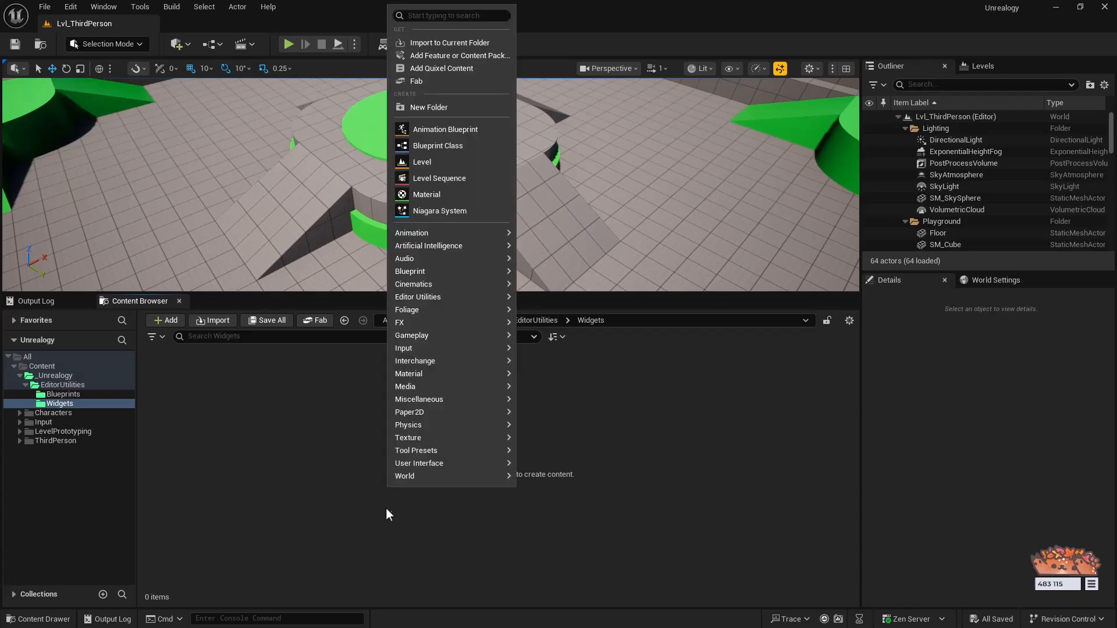
mouse_move(459, 302)
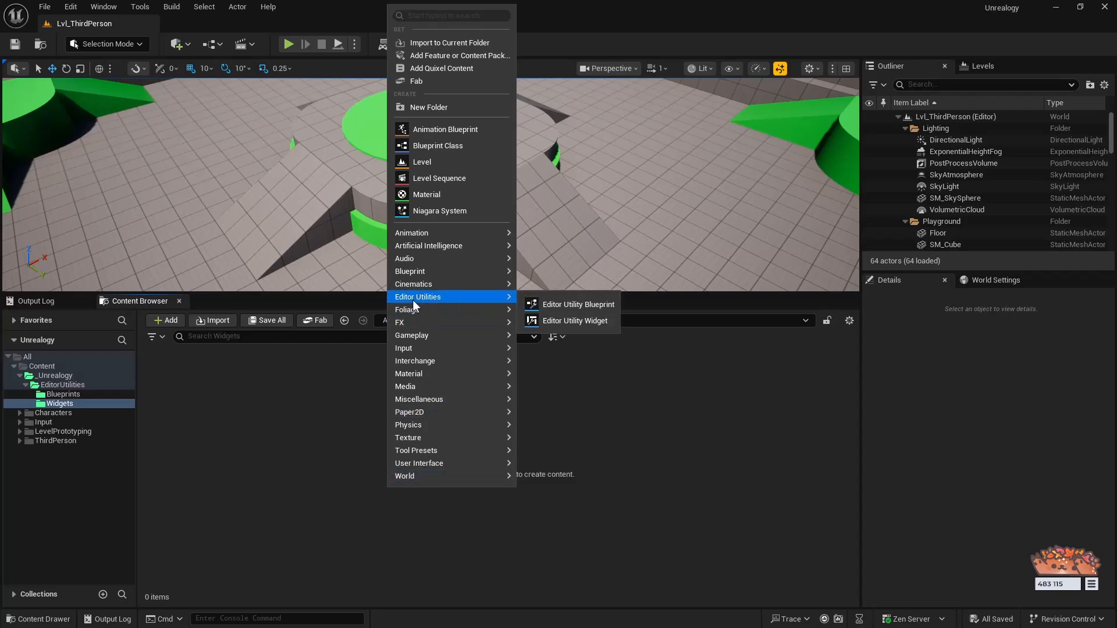
click(563, 321)
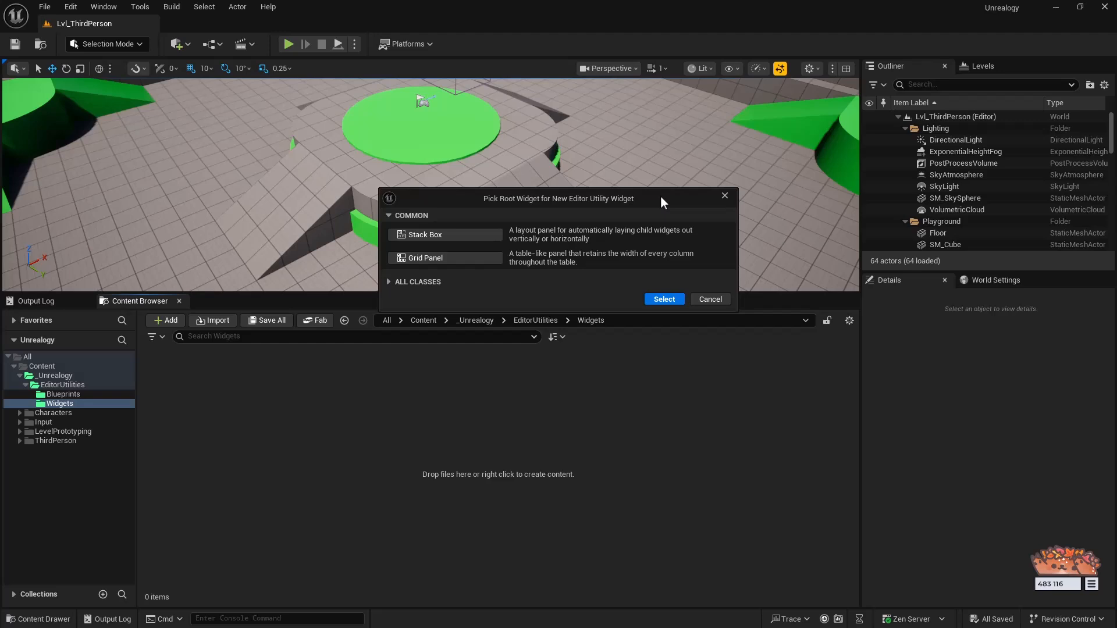
click(662, 299)
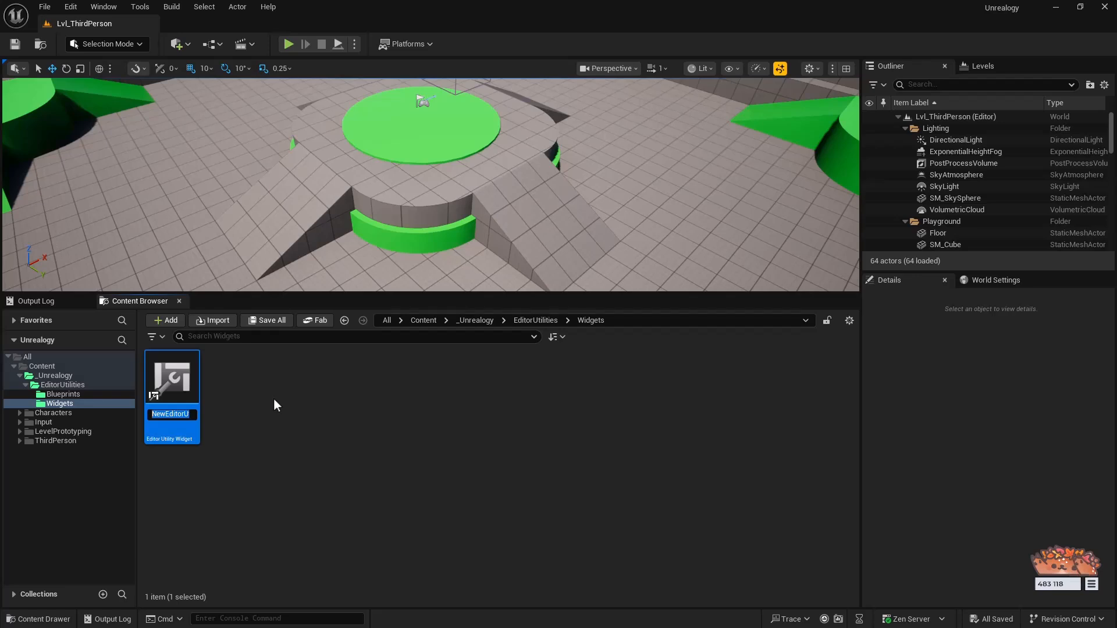
Step: Name the new Editor Utility Widget EUW_EditorUtilityWidget
text(EUW)
text(Editor)
text(Utility)
text(Widget)
key(Return)
click(296, 391)
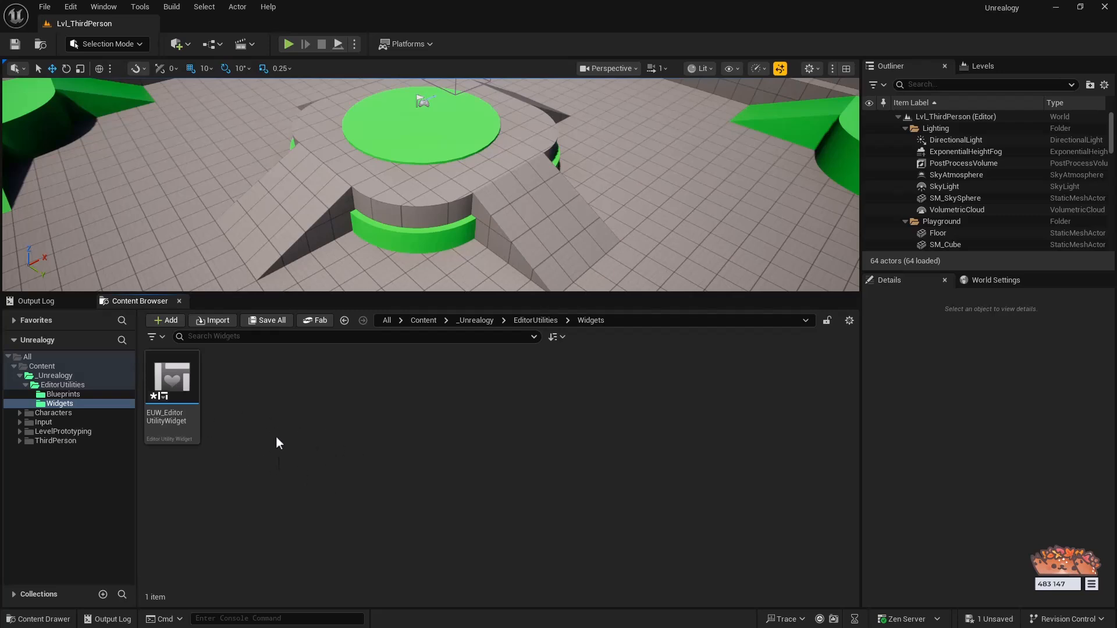
Step: Create a Widget Blueprint in the Widgets folder with User Widget as its parent class
right_click(339, 446)
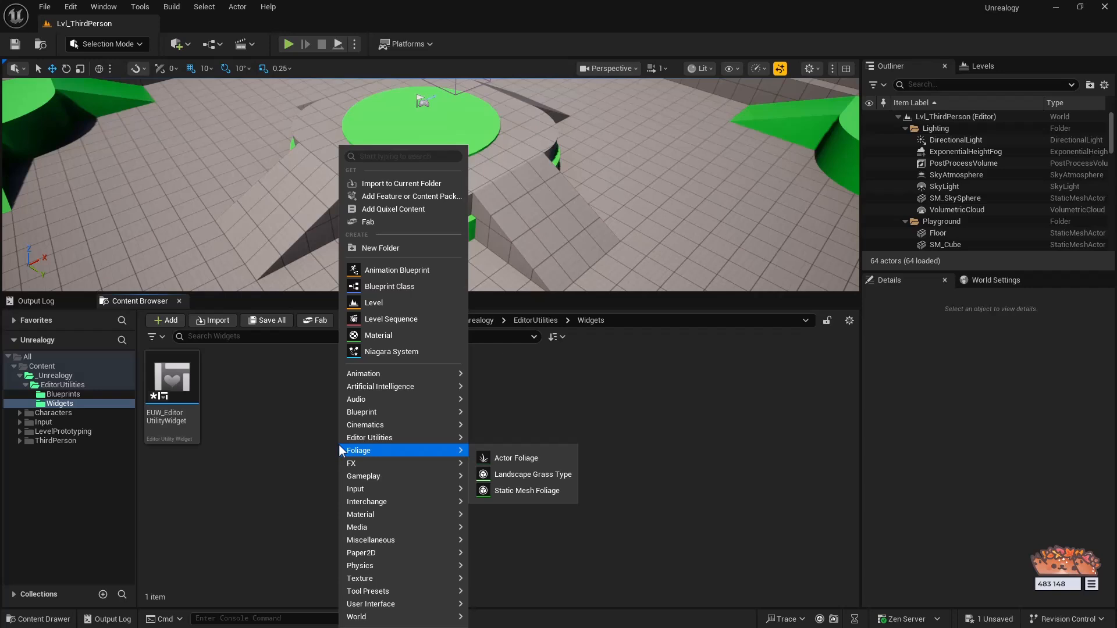
mouse_move(378, 606)
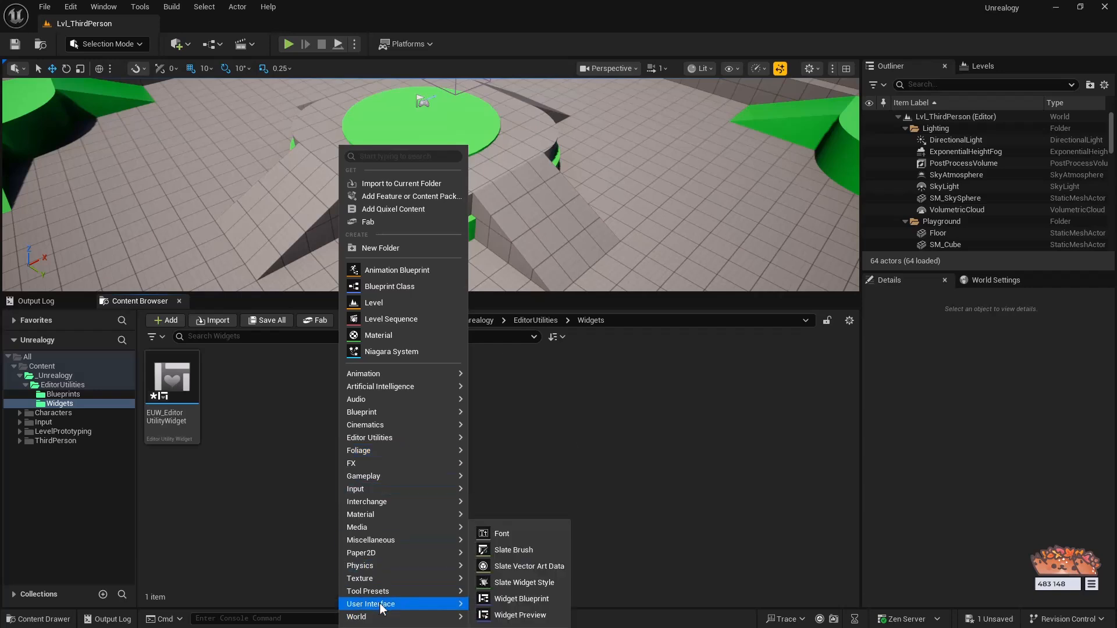
click(530, 599)
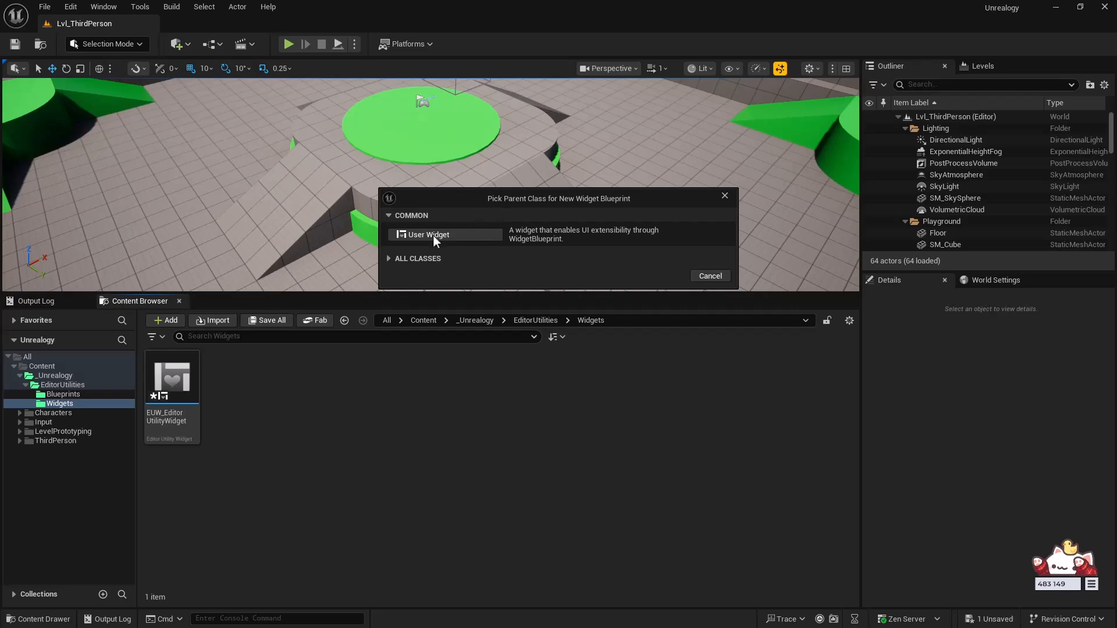
click(458, 236)
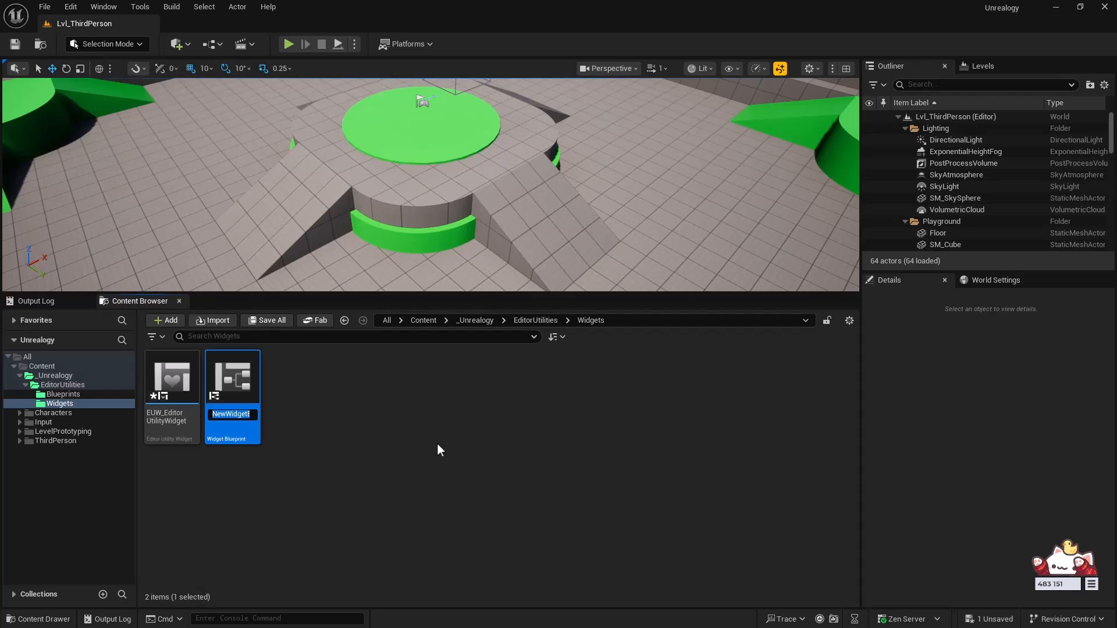
Step: Name the new Widget Blueprint WBP_UserWidget and save all unsaved assets
text(WBP)
text(_)
text(User)
text(Widget)
key(Return)
click(288, 351)
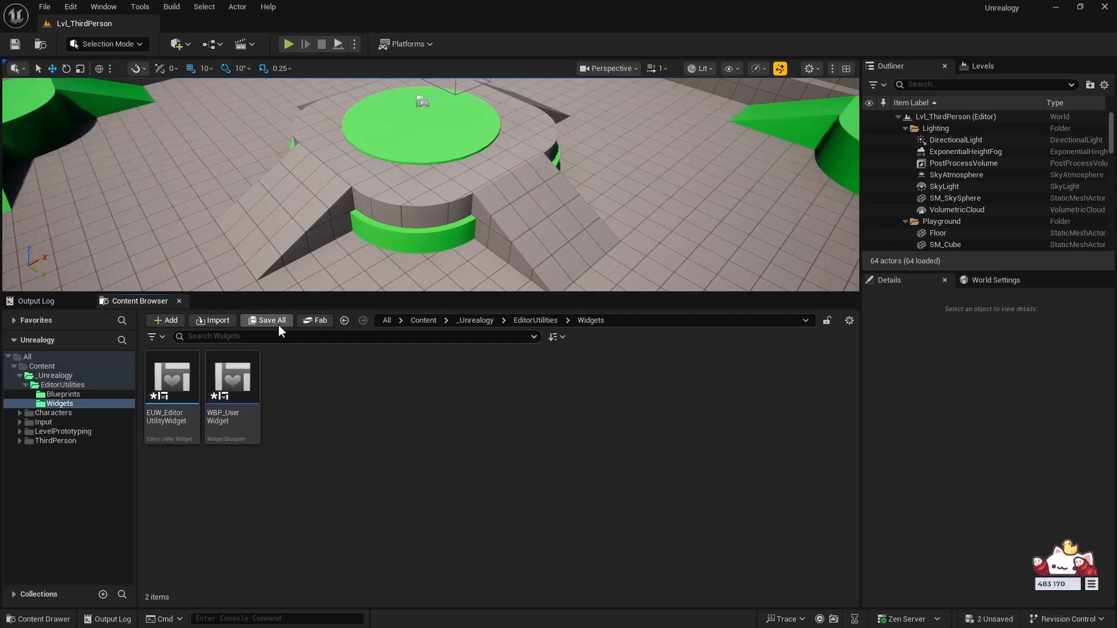
click(284, 323)
click(641, 452)
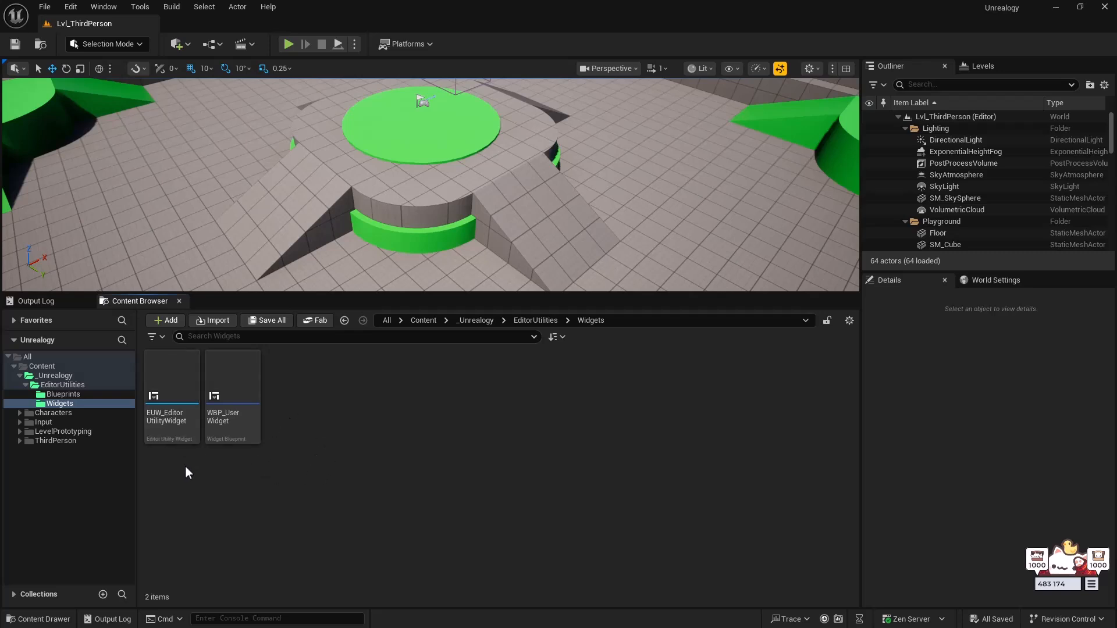
Step: Compare the asset actions offered for EUW_EditorUtilityWidget with those offered for WBP_UserWidget
right_click(174, 424)
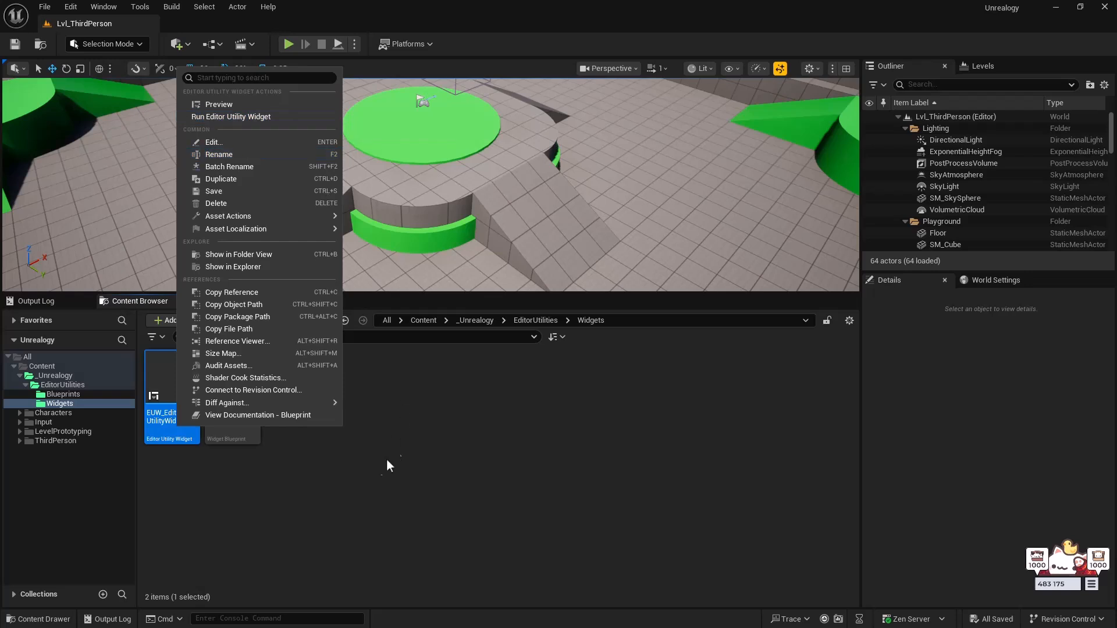
click(378, 473)
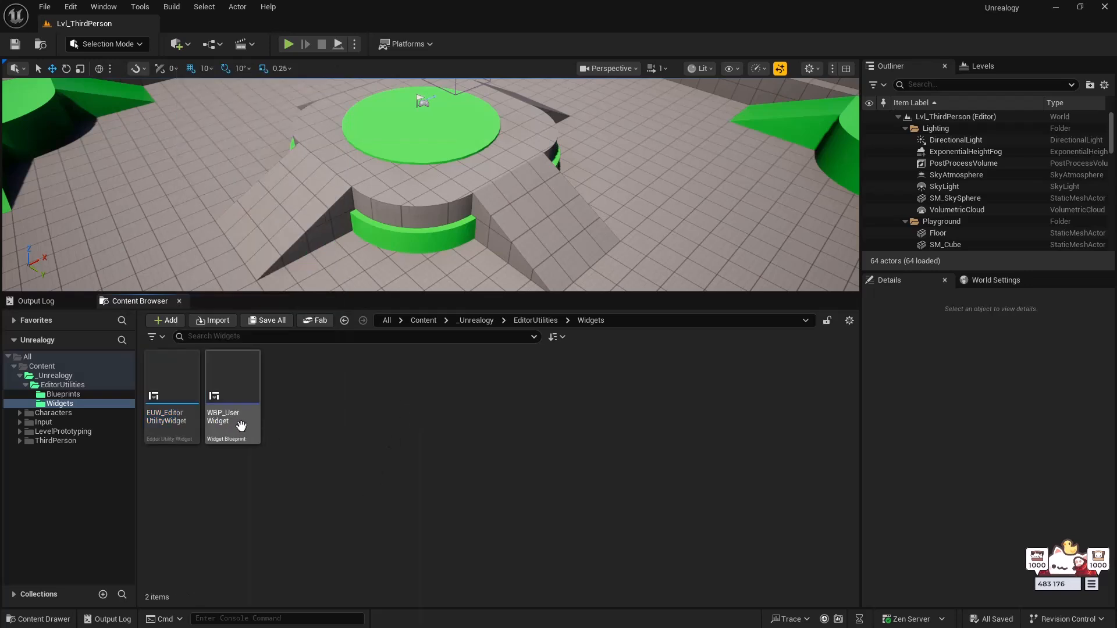
right_click(241, 427)
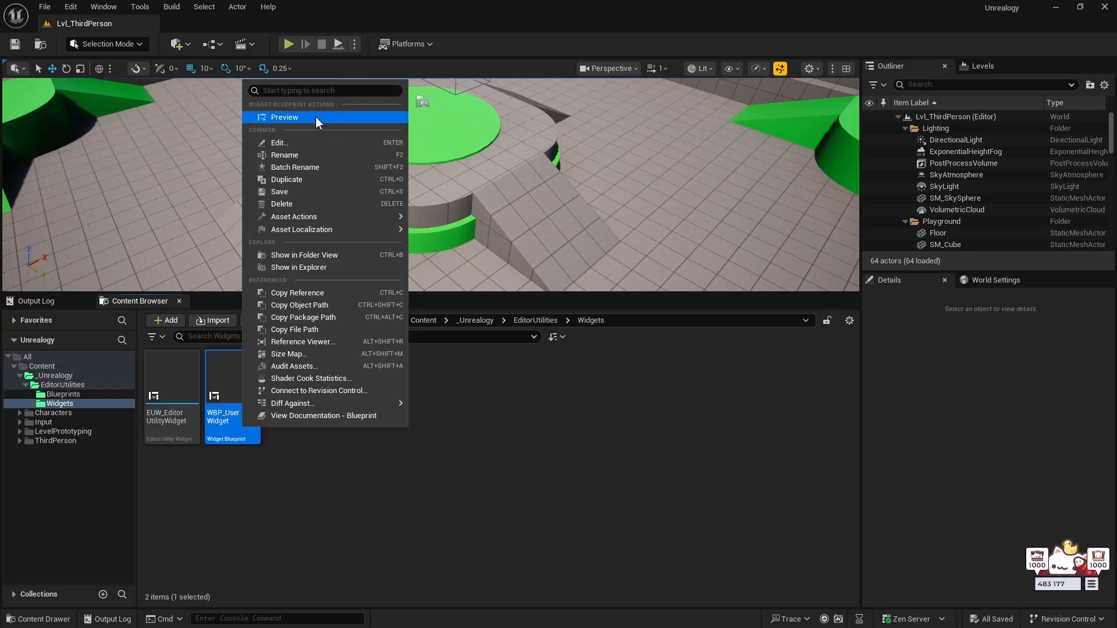
click(186, 466)
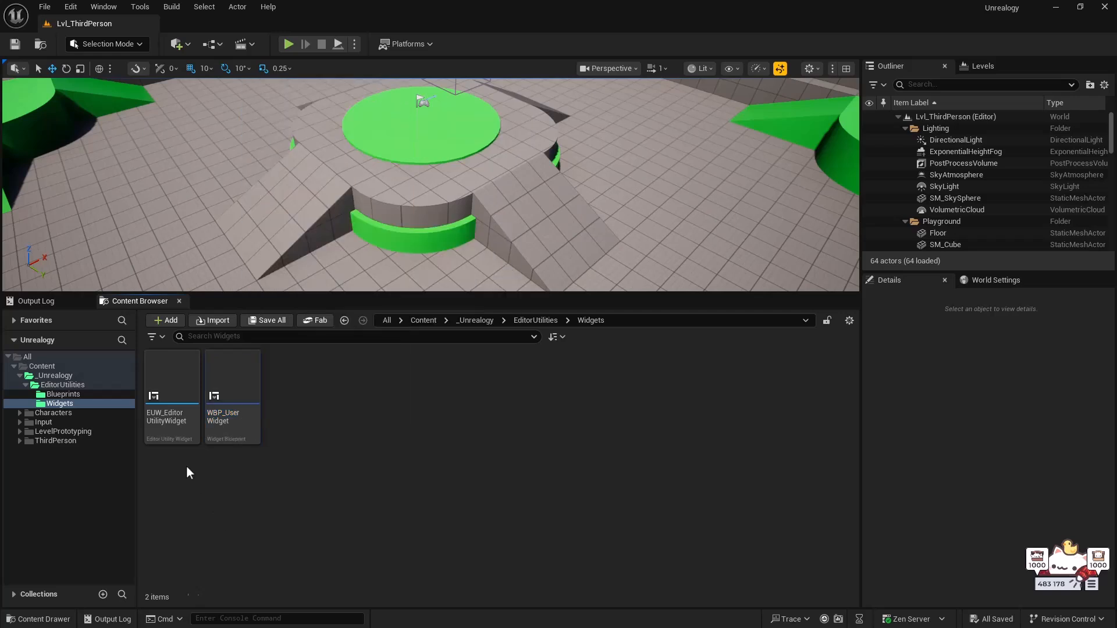
Step: Run EUW_EditorUtilityWidget from its asset actions, move its floating window around the editor, and close it
right_click(179, 432)
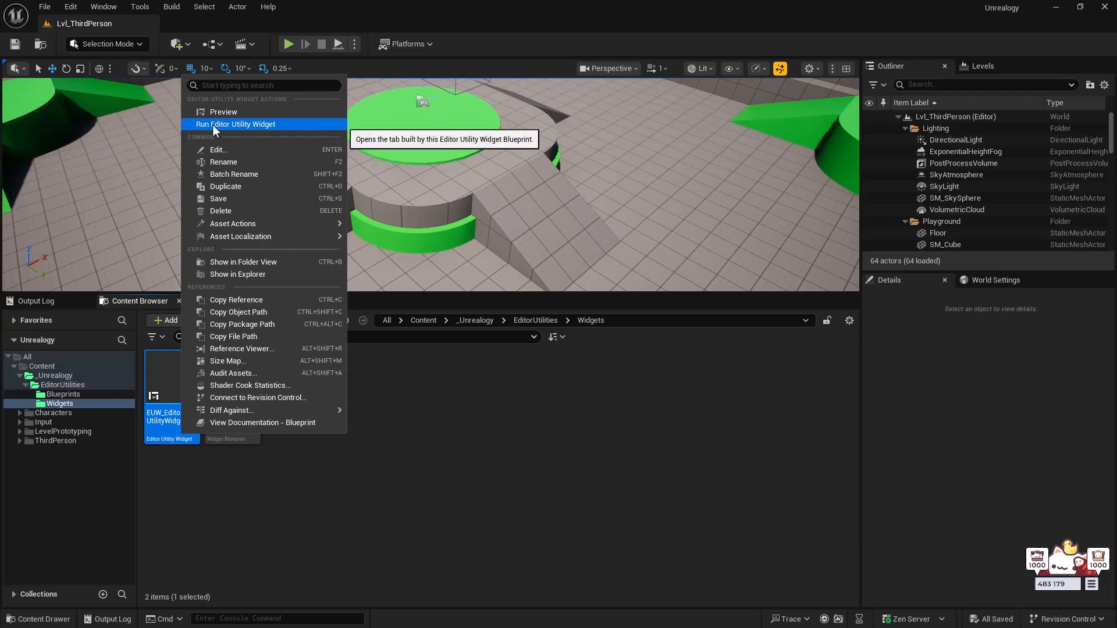
click(231, 124)
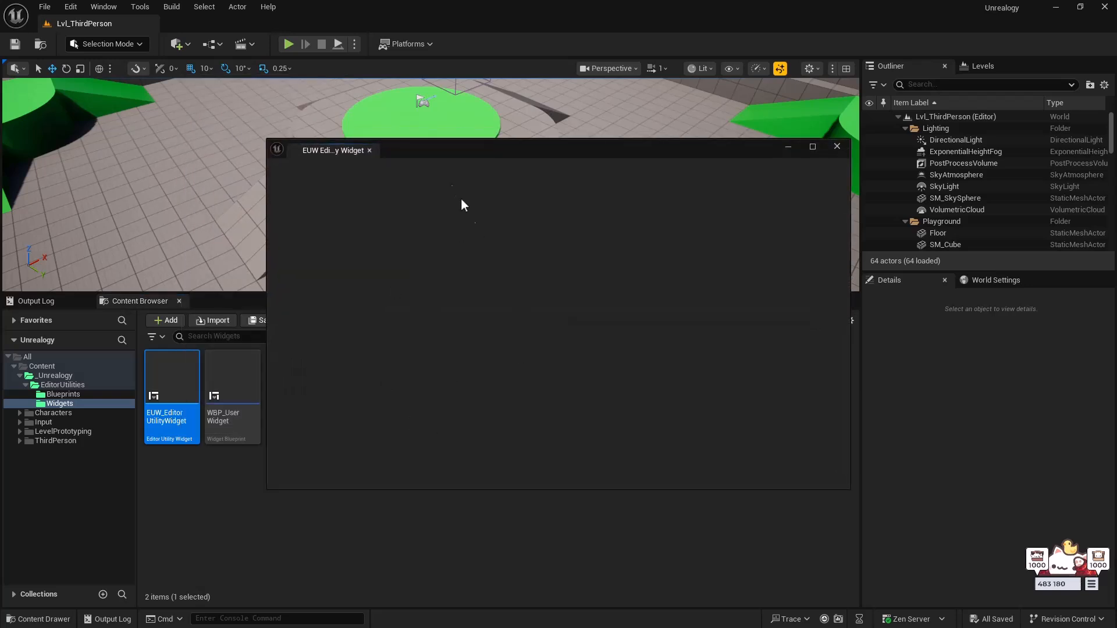
drag(436, 155, 479, 182)
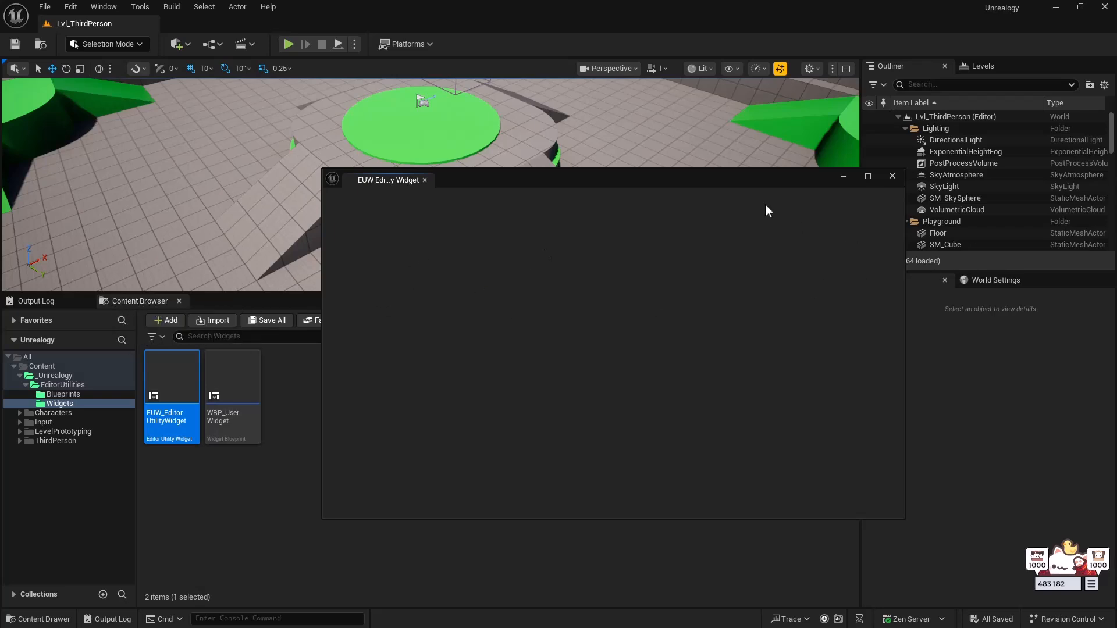
drag(668, 173, 610, 167)
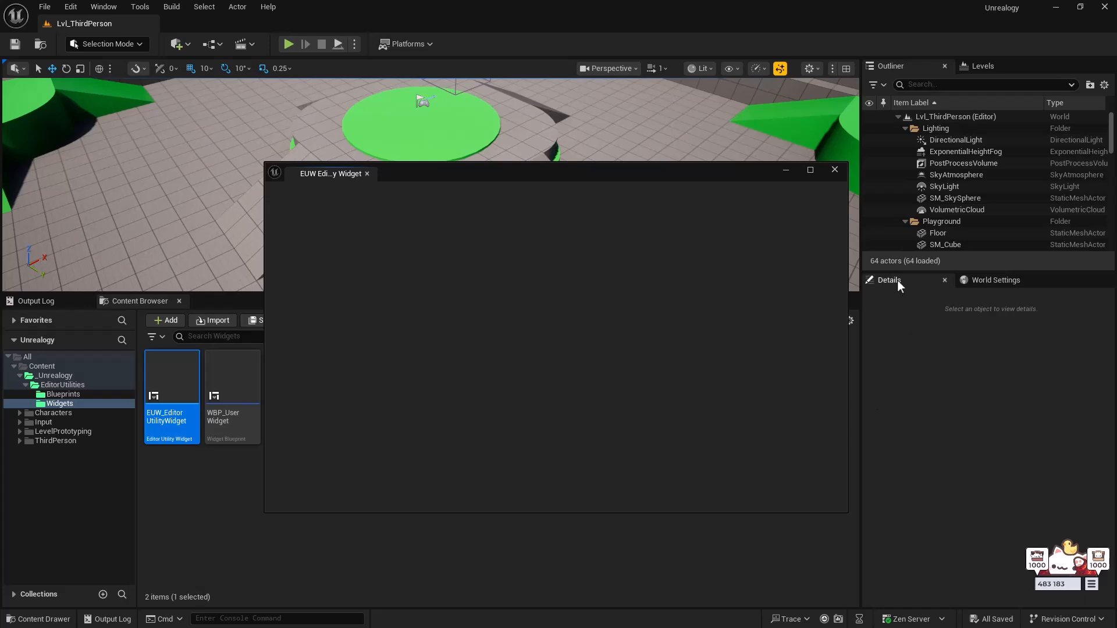
drag(513, 176, 644, 187)
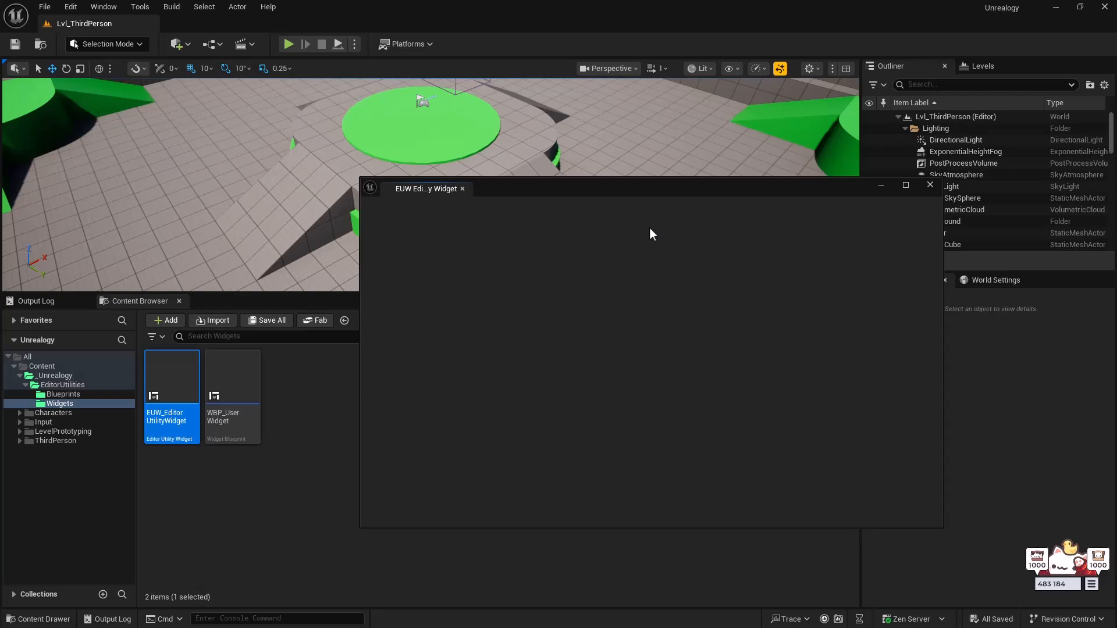
click(930, 185)
click(395, 489)
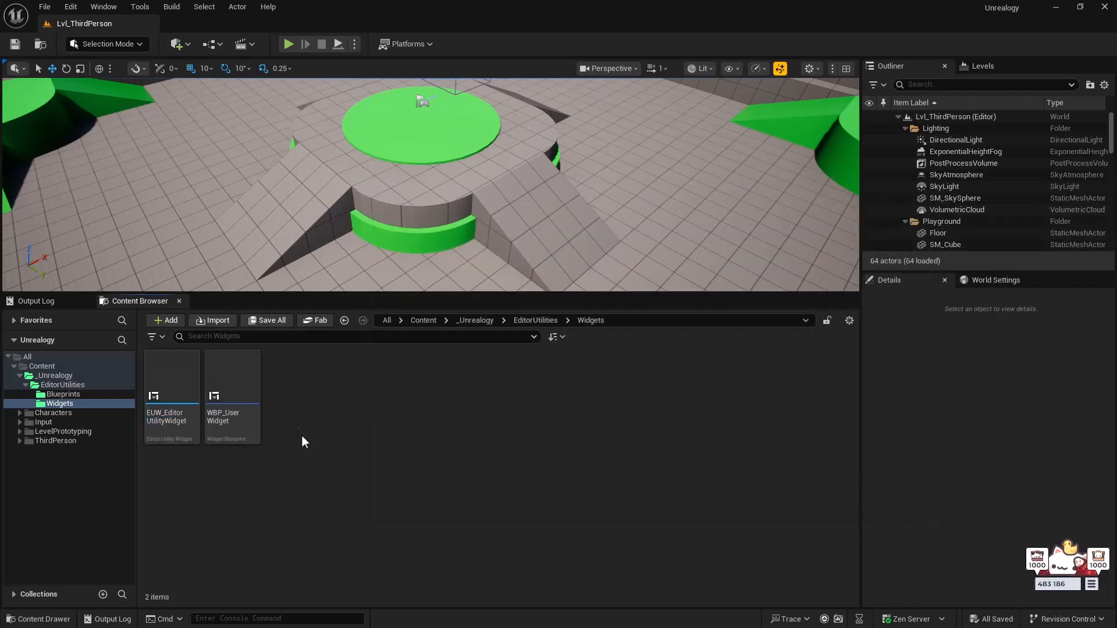
Step: Open WBP_UserWidget and EUW_EditorUtilityWidget for editing, docking the WBP_UserWidget editor after the Lvl_ThirdPerson level
double_click(230, 398)
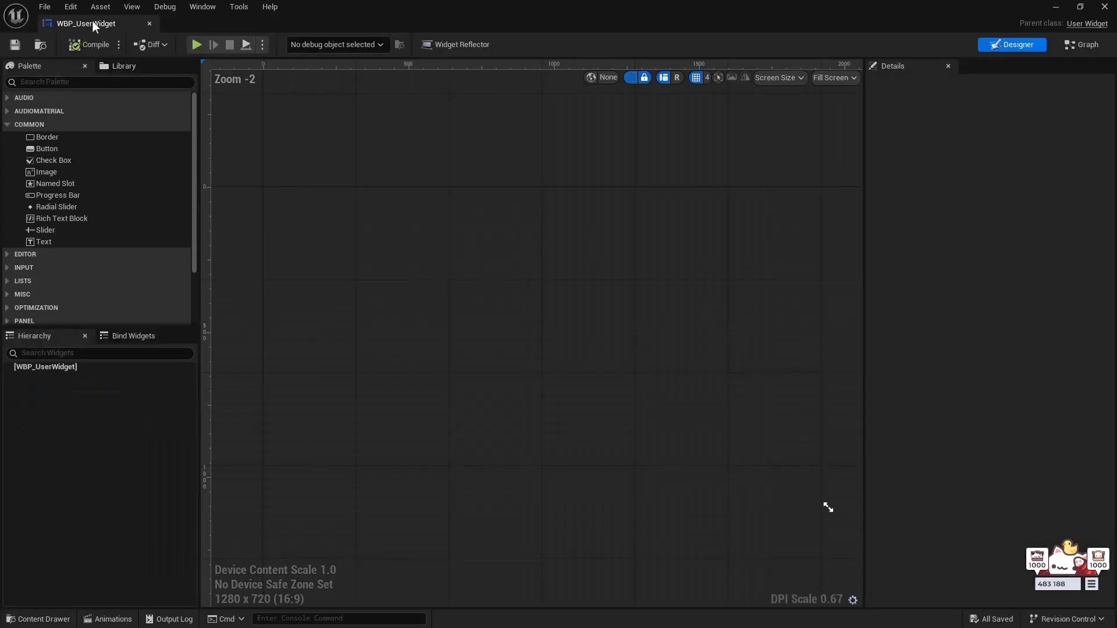
drag(92, 21, 194, 27)
click(99, 26)
click(305, 472)
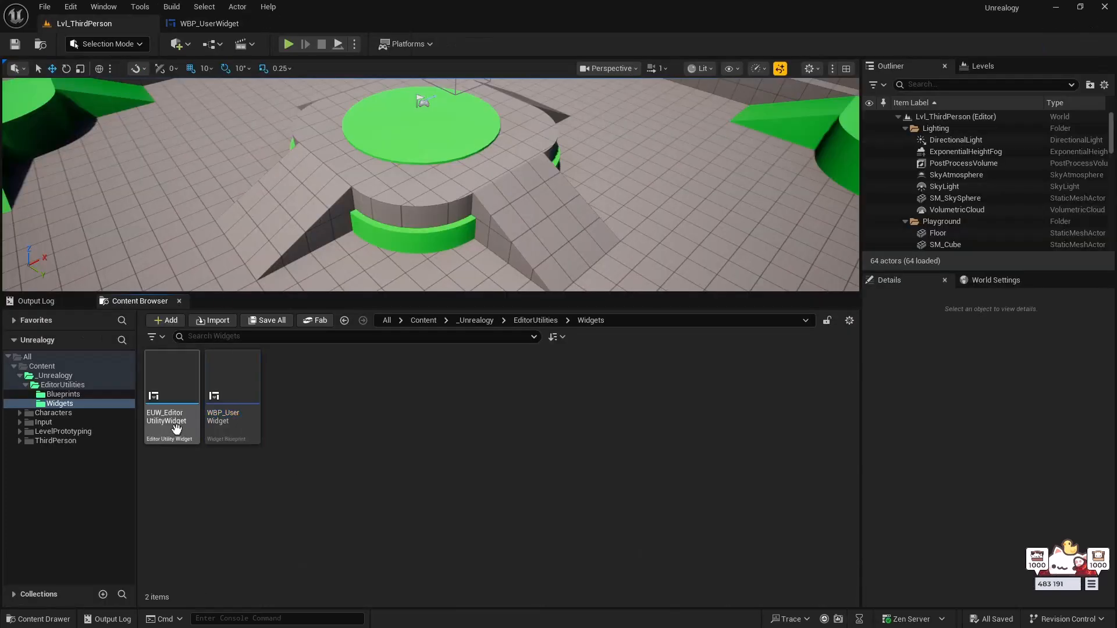
click(180, 390)
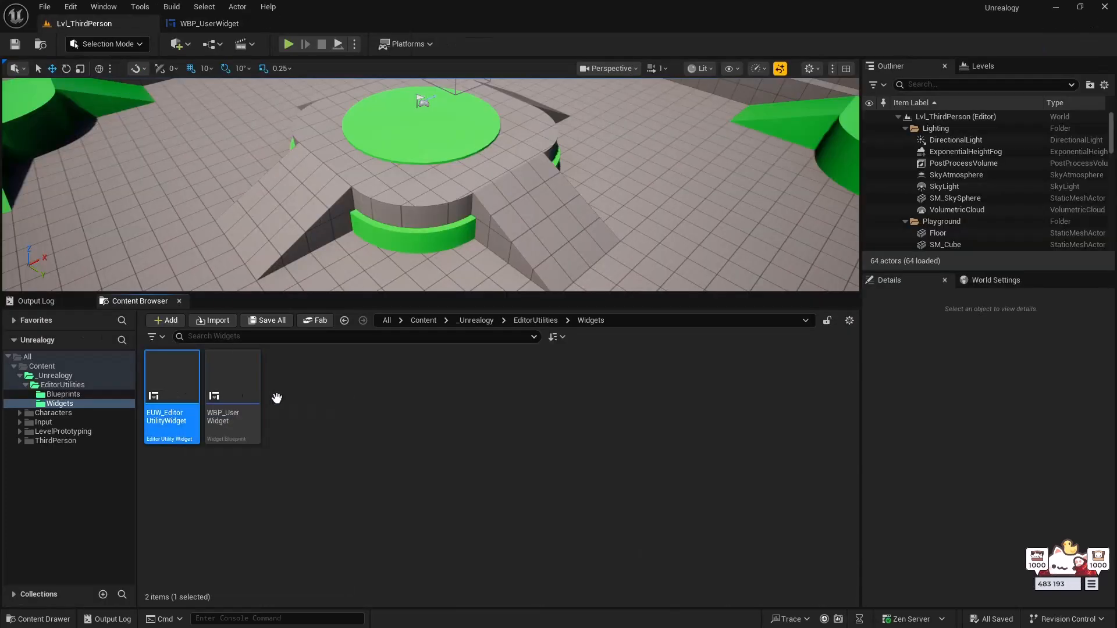
key(Return)
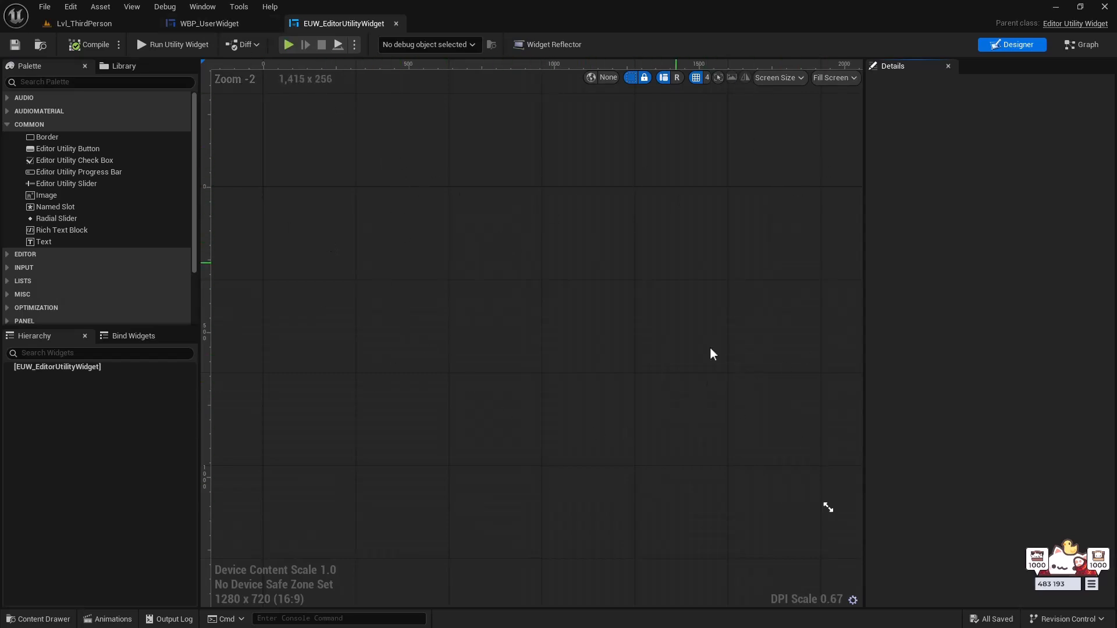
Step: Compare the Widget Designer toolbars of WBP_UserWidget and EUW_EditorUtilityWidget, checking which one offers Run Utility Widget
click(206, 23)
click(345, 23)
click(222, 25)
click(371, 26)
click(210, 25)
click(325, 24)
click(227, 21)
click(338, 25)
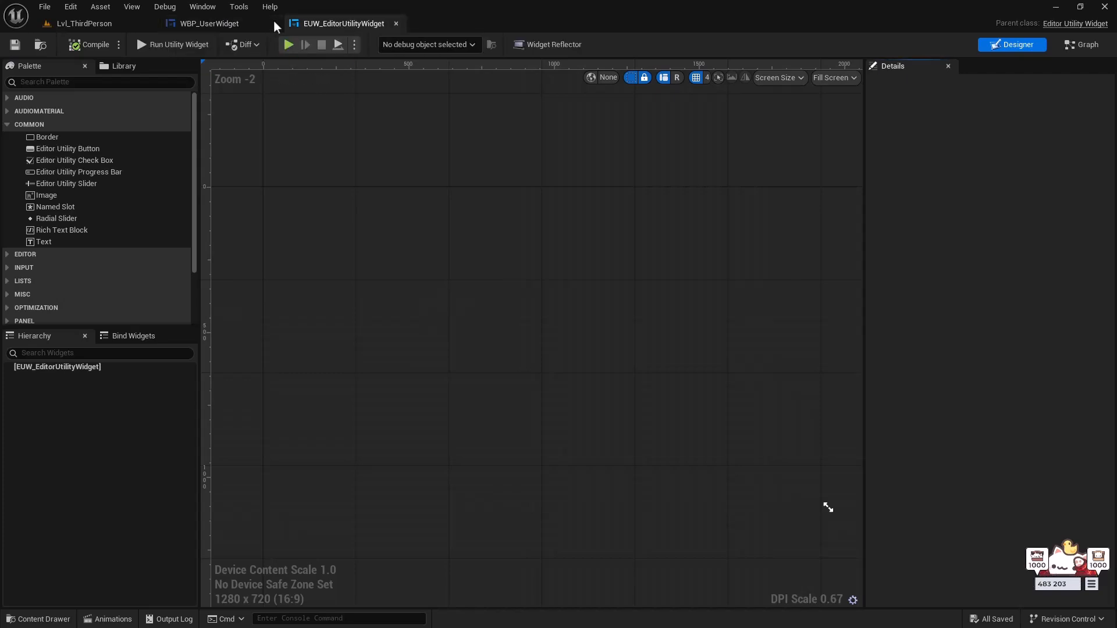
click(214, 27)
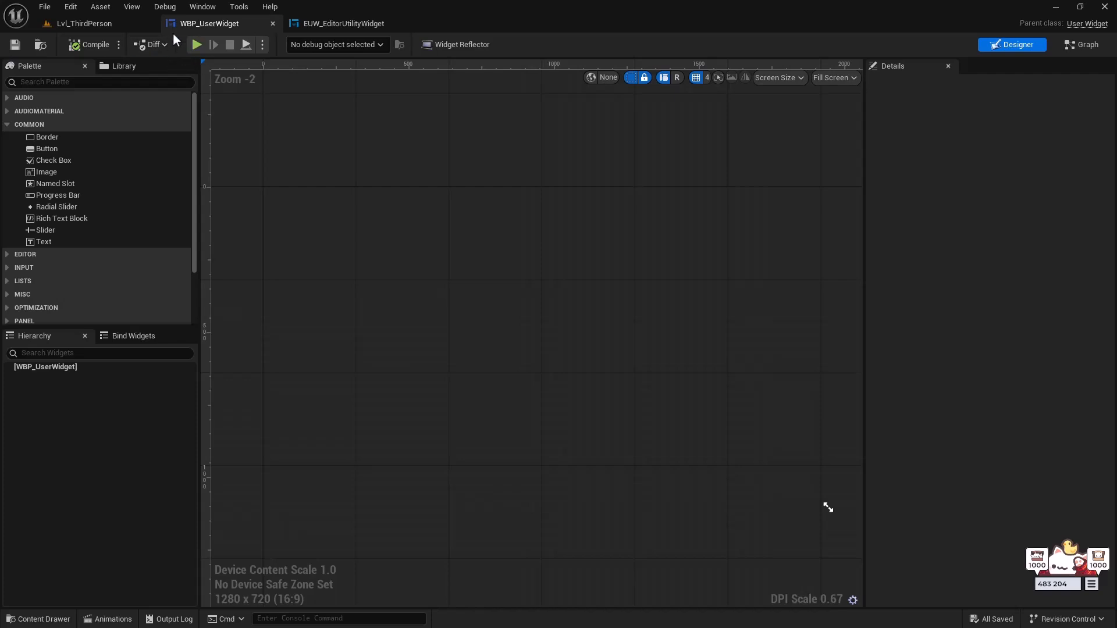
click(334, 22)
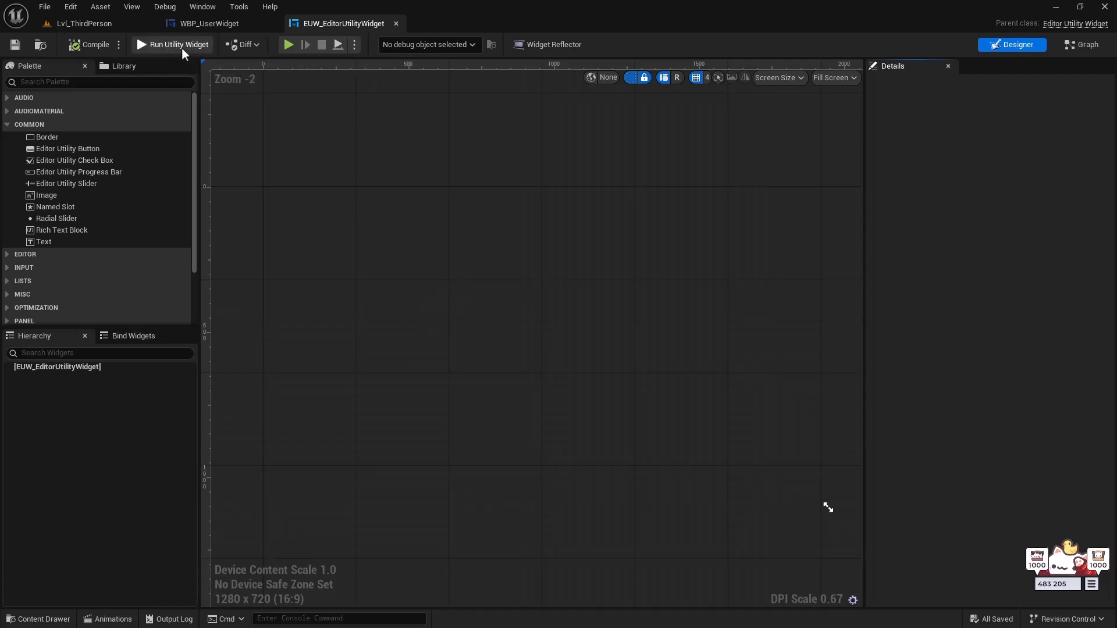
Step: Review the run action on the EUW_EditorUtilityWidget asset, run the widget from its own editor, and close its window
click(99, 23)
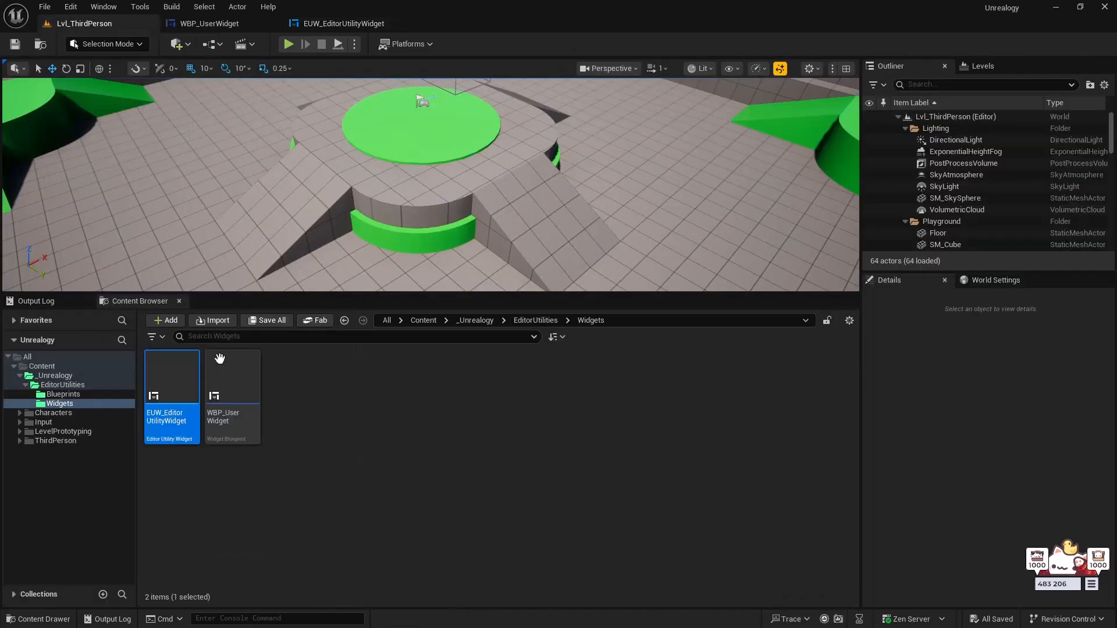
right_click(173, 380)
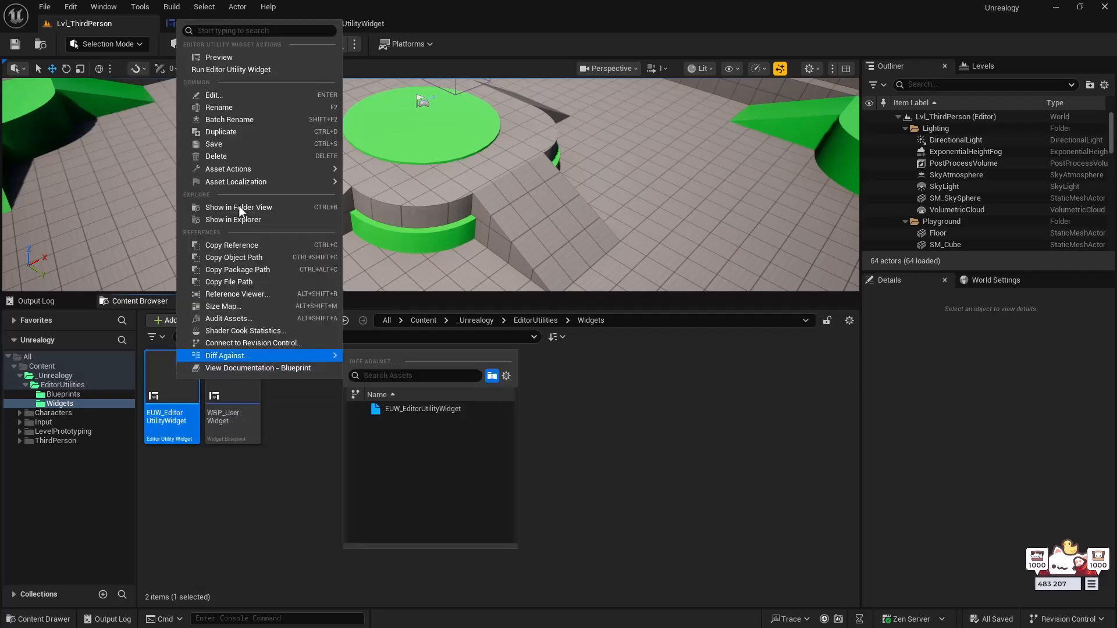
click(247, 67)
click(317, 24)
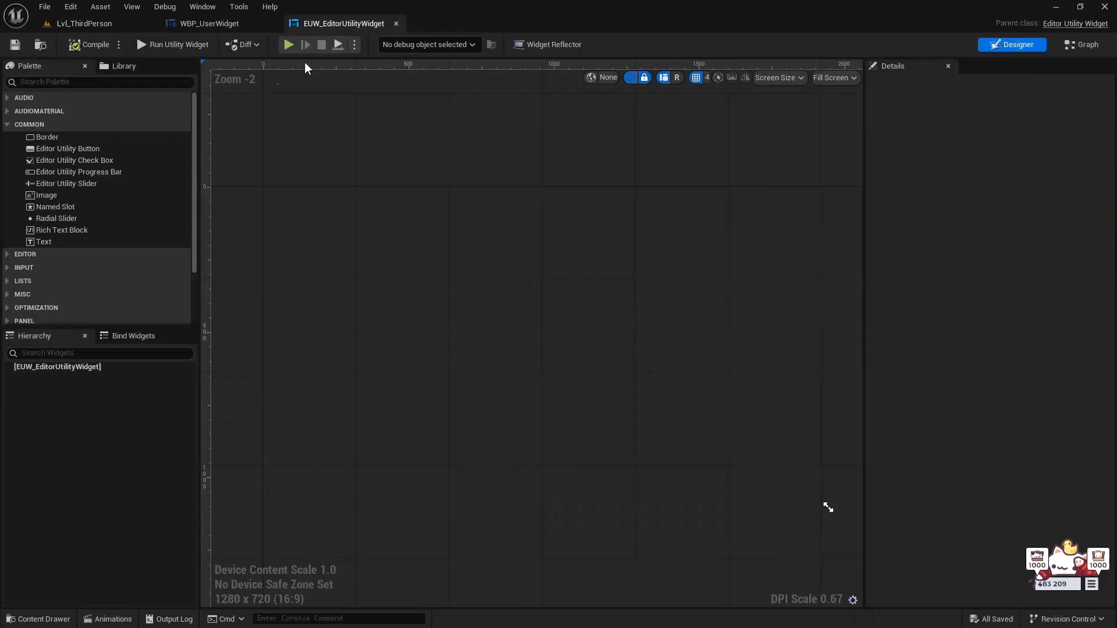
click(174, 44)
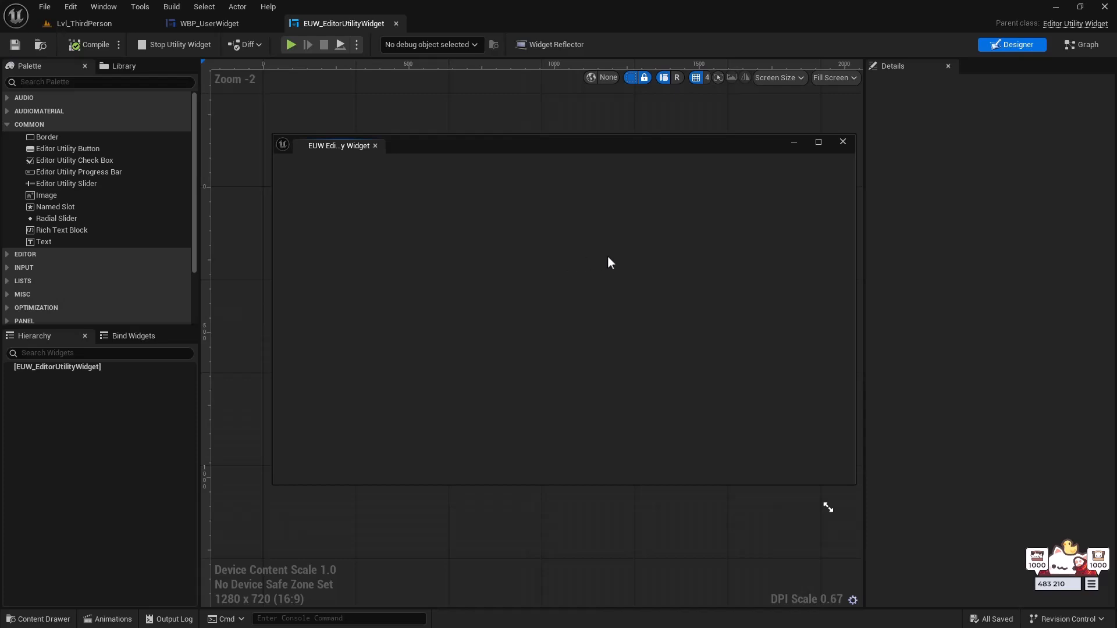
click(843, 143)
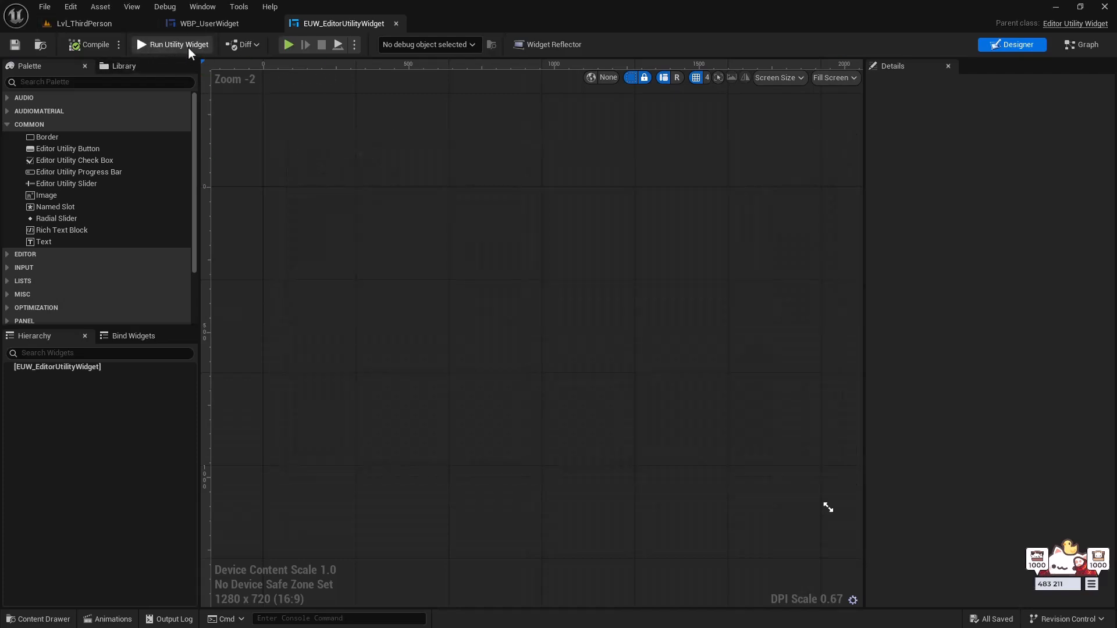
Step: Compare the parent classes and the common palette widgets of WBP_UserWidget and EUW_EditorUtilityWidget
click(207, 24)
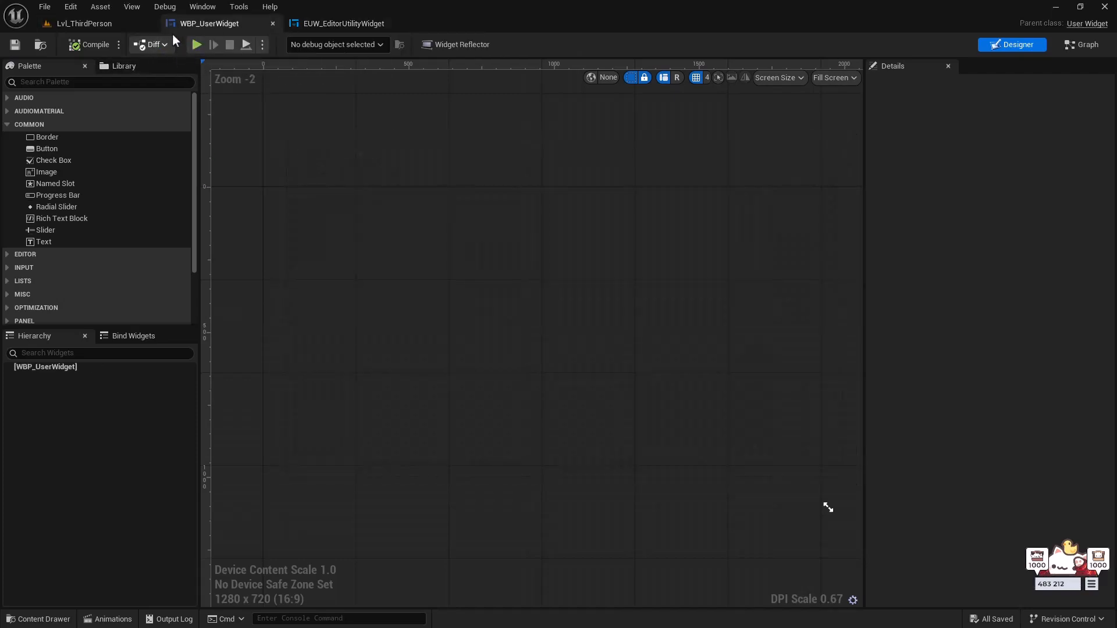
click(328, 24)
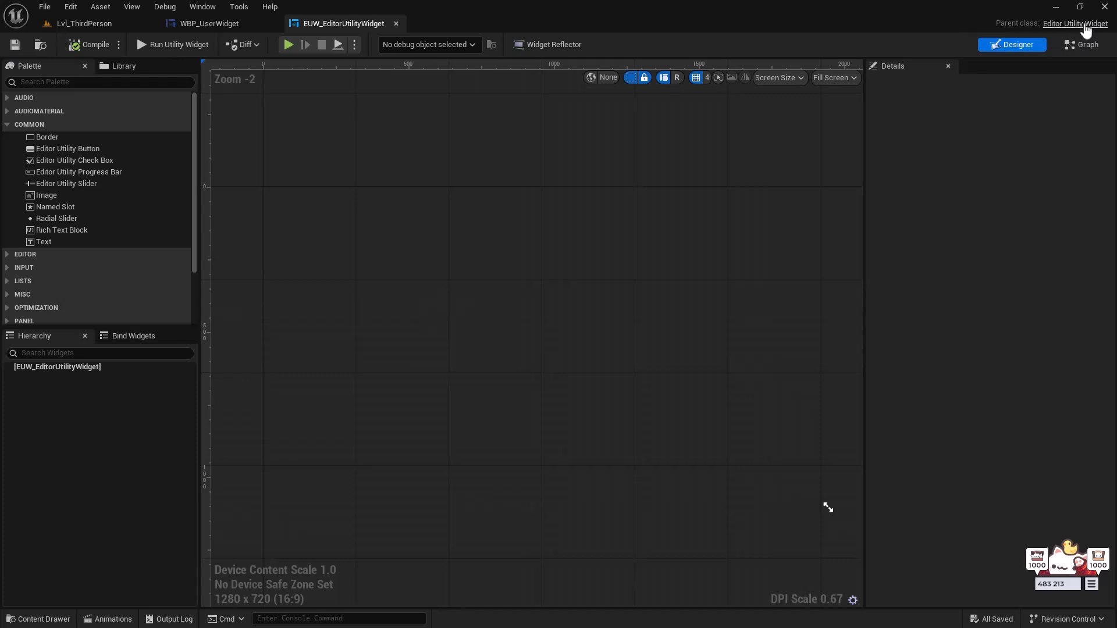
click(226, 25)
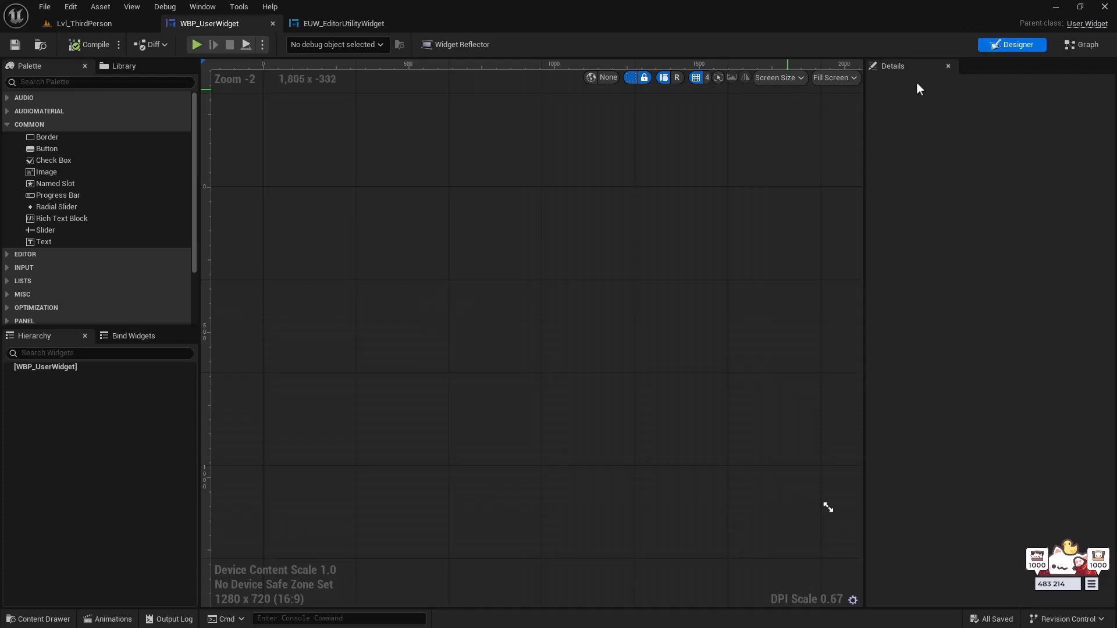
click(330, 25)
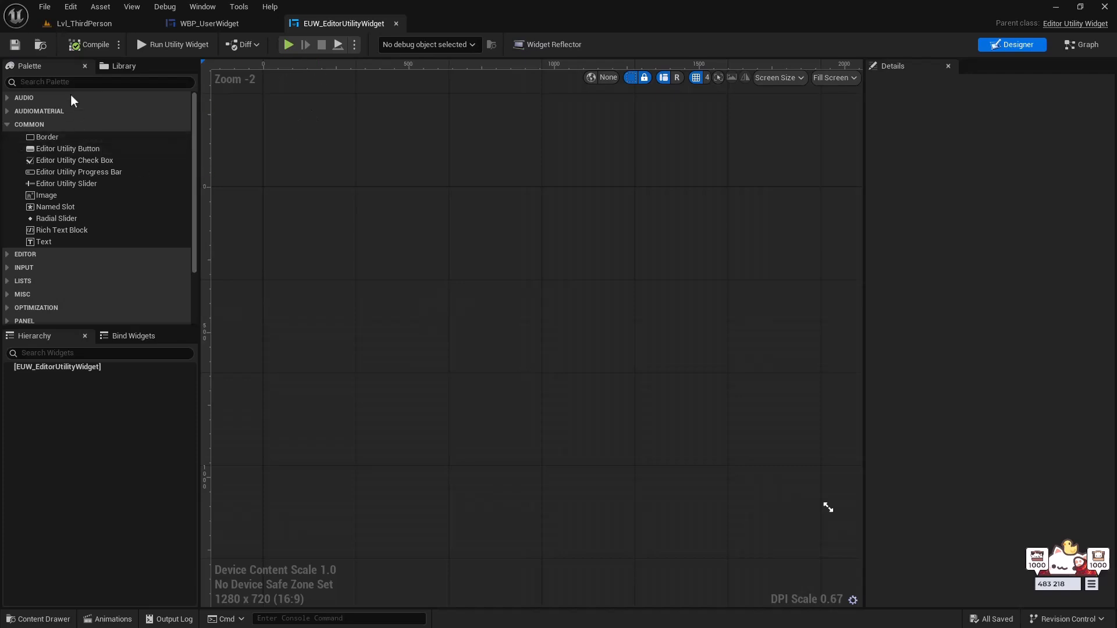
click(240, 28)
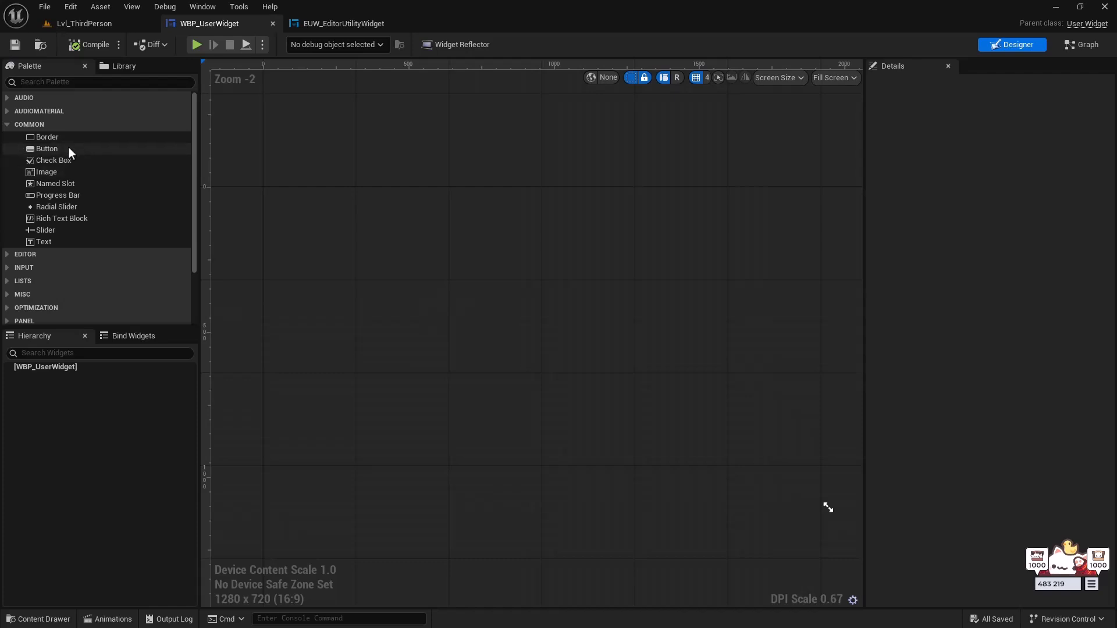
click(350, 29)
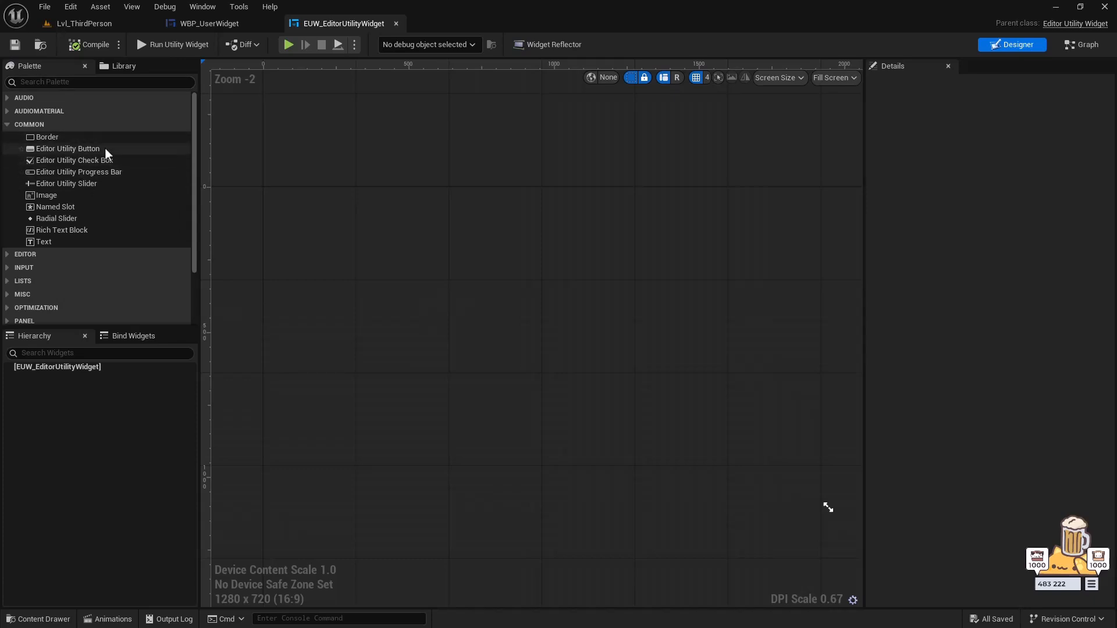
Step: Search the widget palette of EUW_EditorUtilityWidget for "editor utility" and look through the matching widgets
click(48, 82)
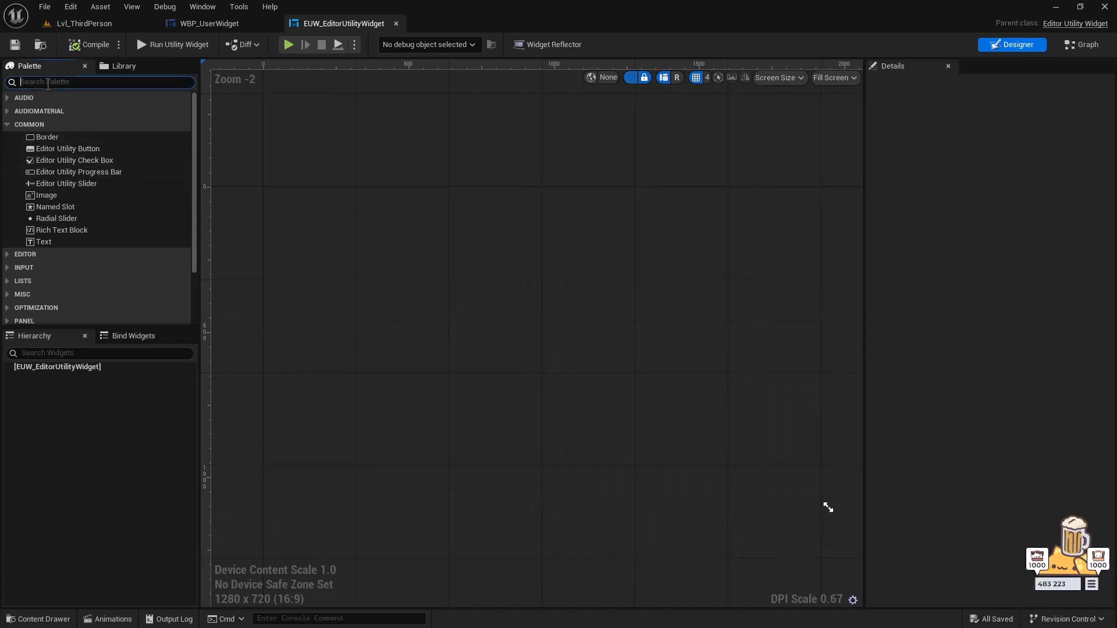
text(editor utility)
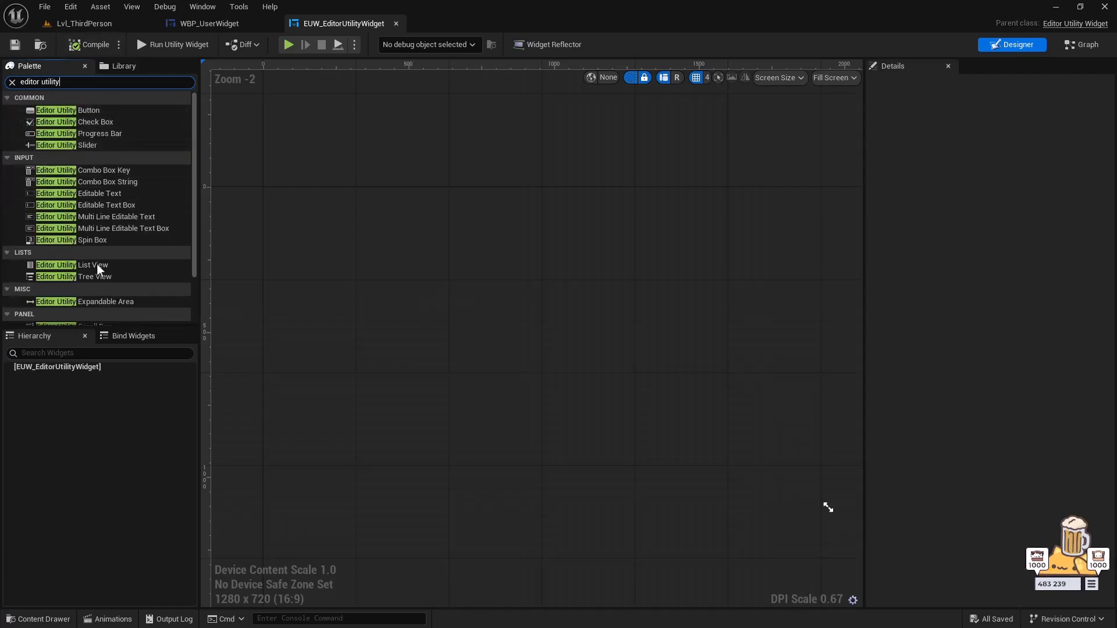
scroll(105, 279, down, 3)
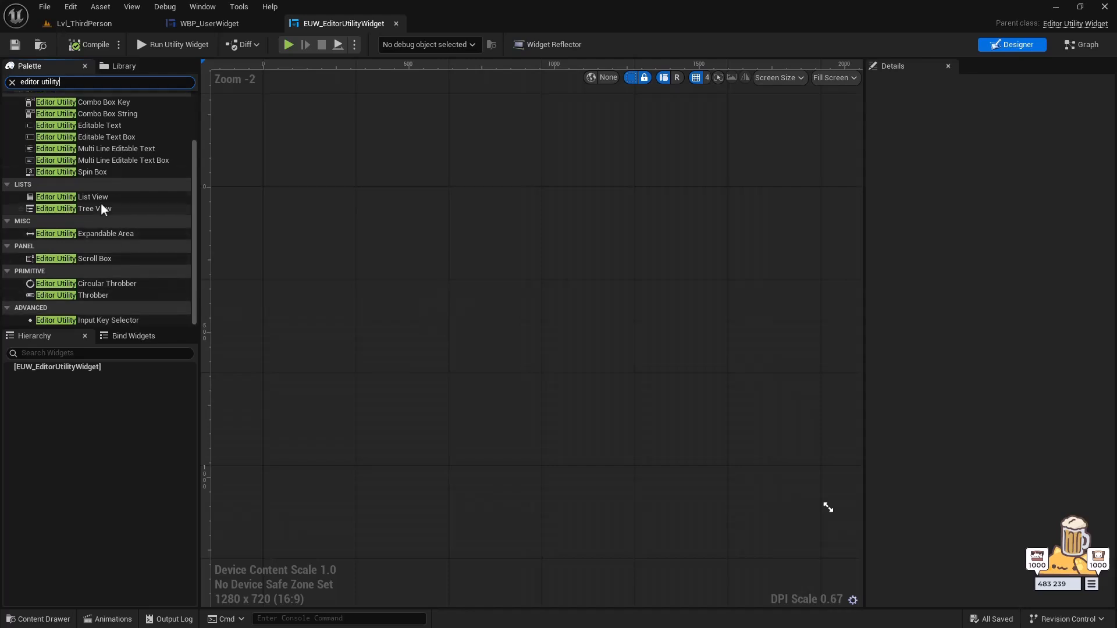
scroll(149, 252, up, 2)
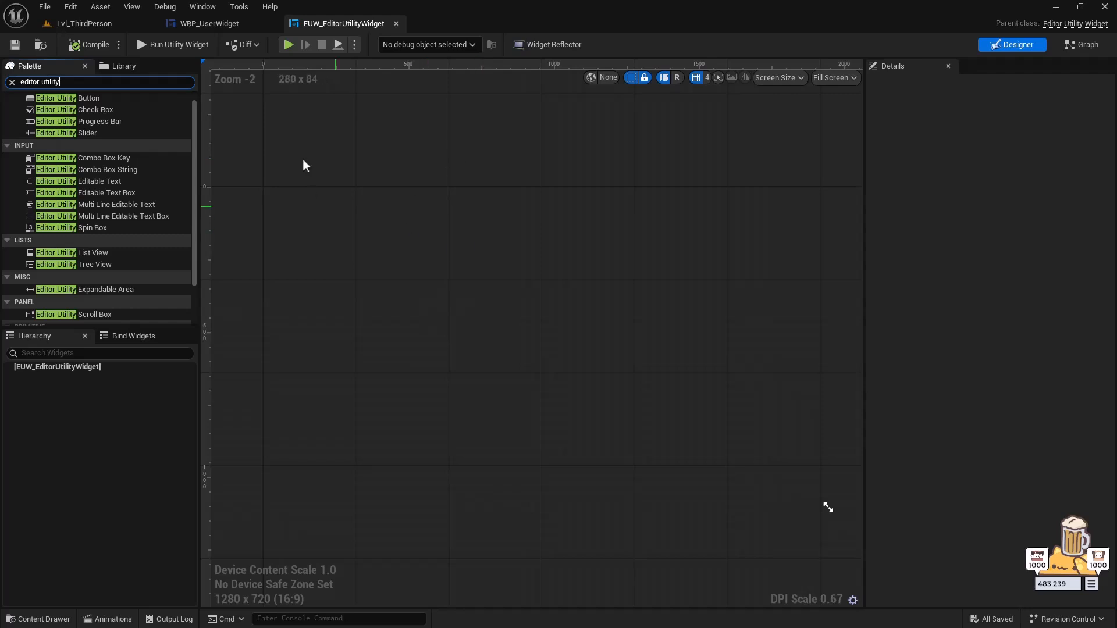
Step: Search the widget palette of WBP_UserWidget for "editor utility", check its parent class, and clear the search
click(209, 24)
click(81, 84)
text(editor )
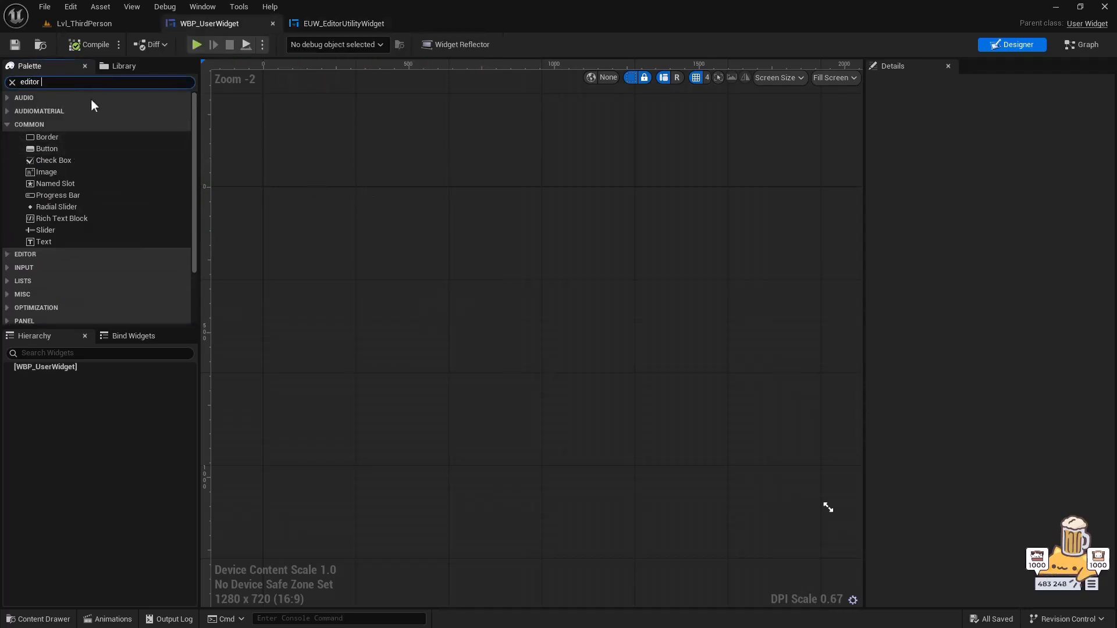
text(utility)
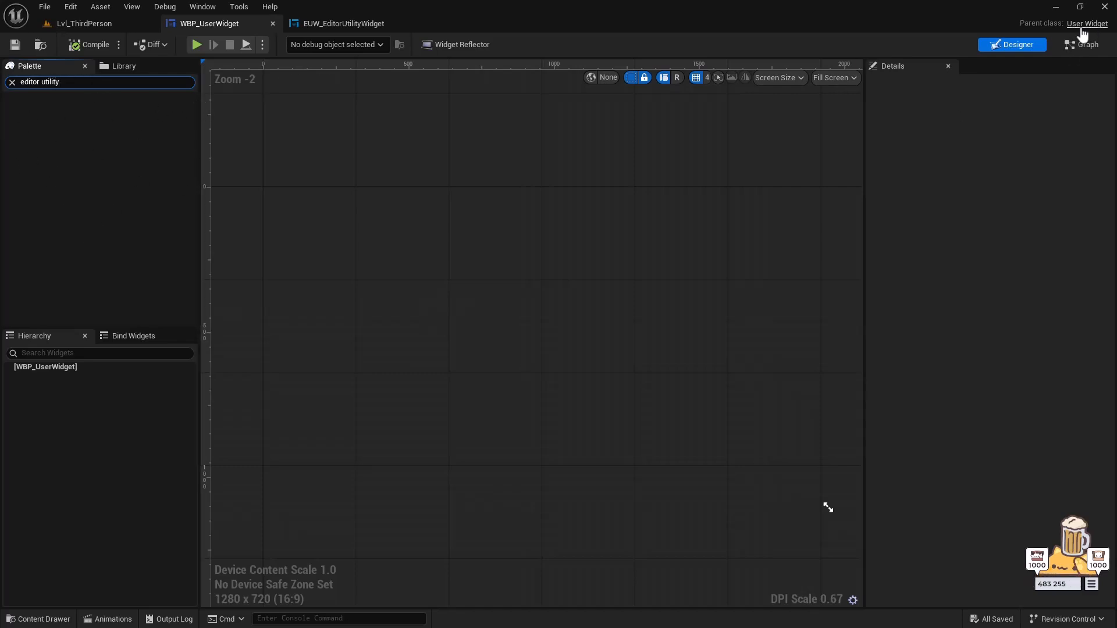
click(11, 82)
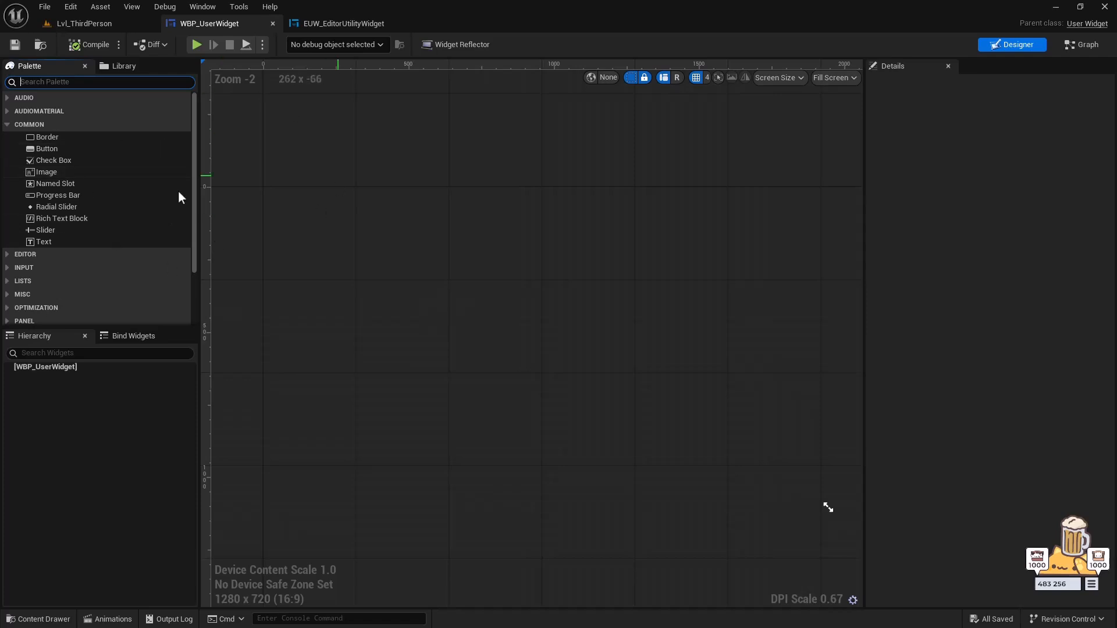
Step: Clear the palette search in EUW_EditorUtilityWidget and compare its unfiltered palette with that of WBP_UserWidget
click(329, 23)
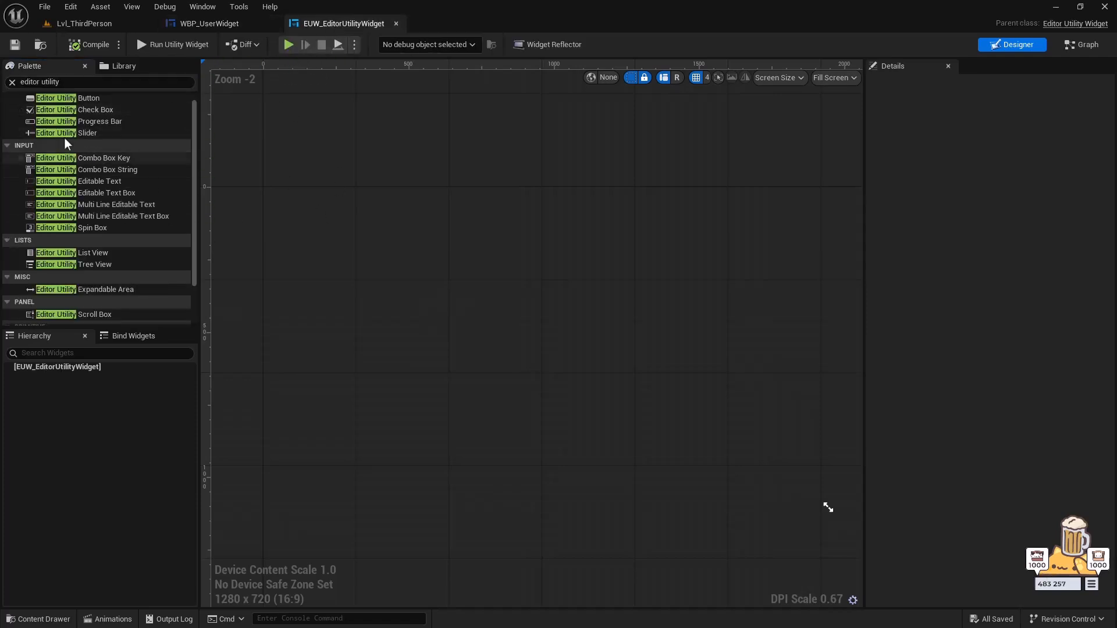
scroll(20, 105, up, 1)
click(11, 82)
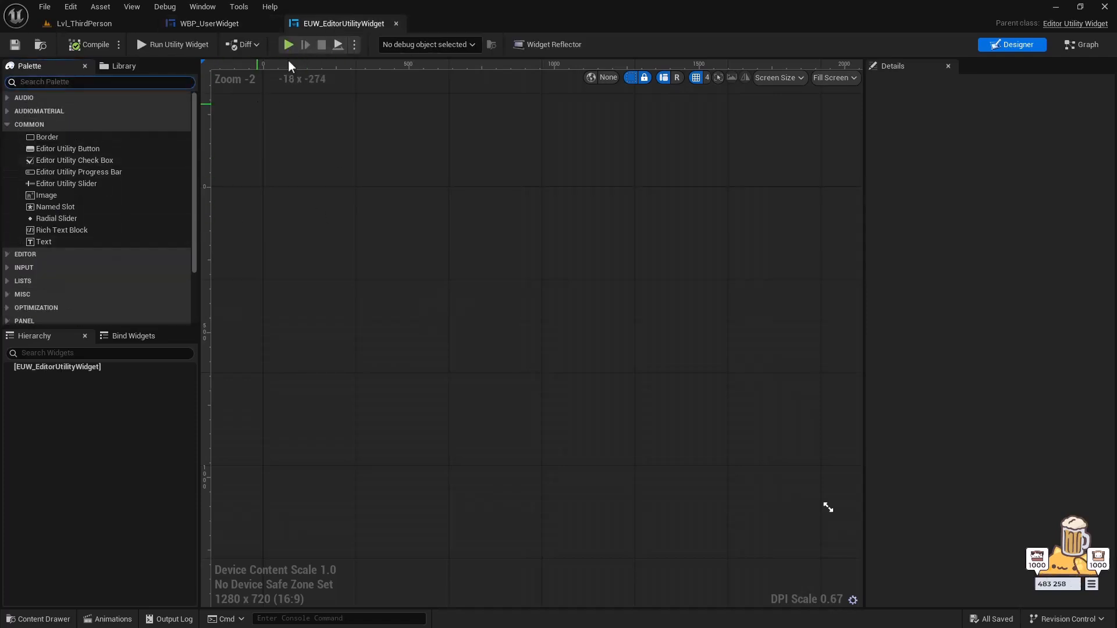
click(212, 29)
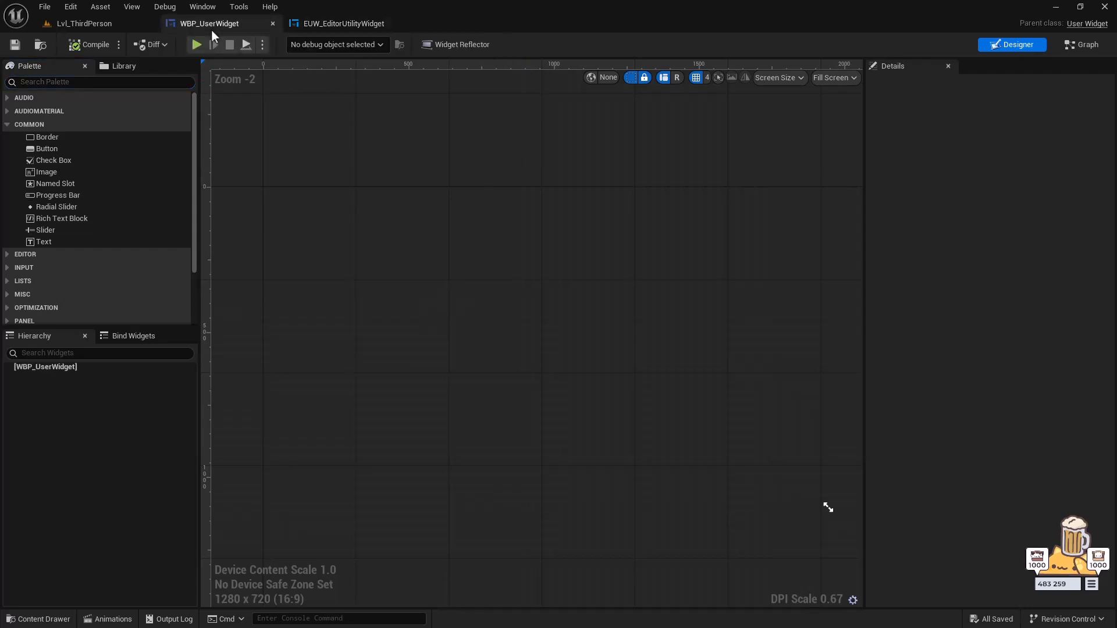
click(375, 26)
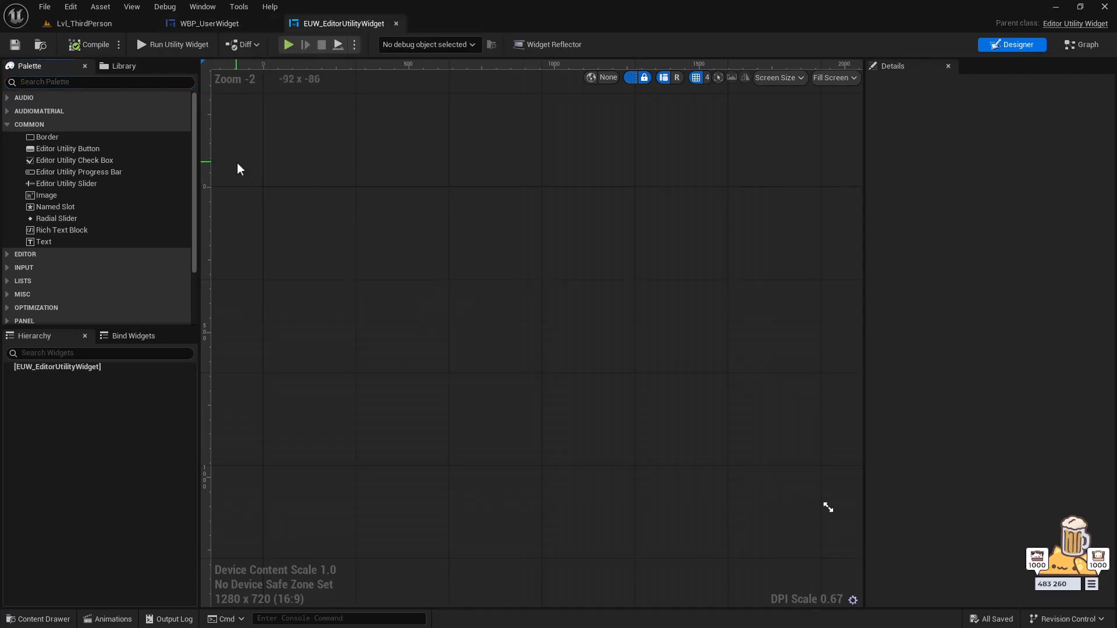